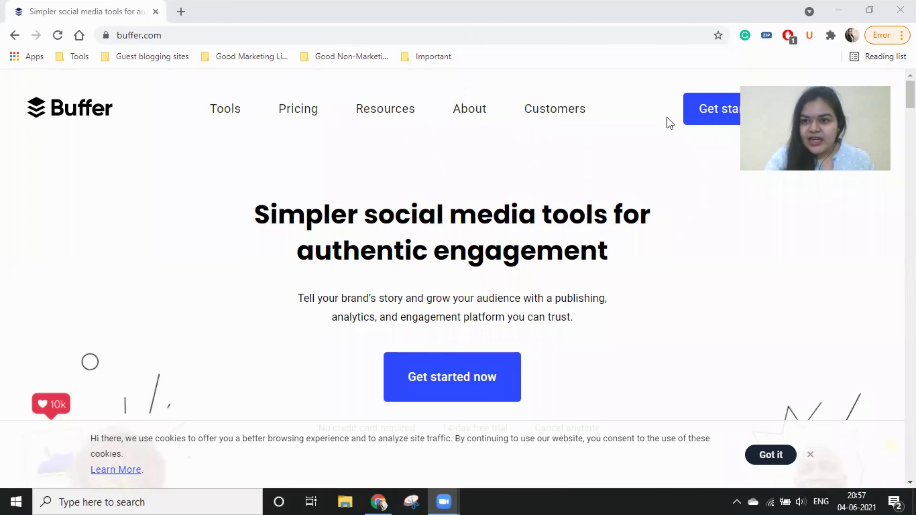
- Log in to the Buffer account from the home page
drag(830, 144, 830, 230)
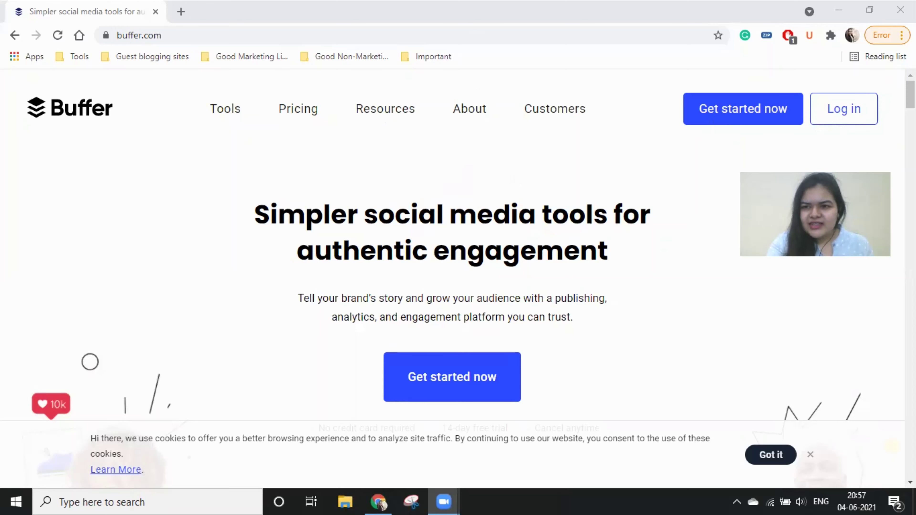
click(838, 119)
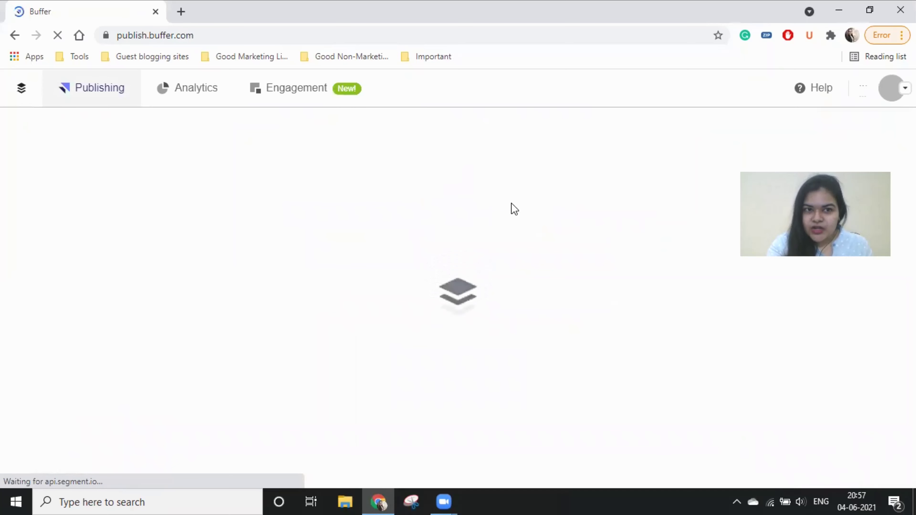
click(531, 34)
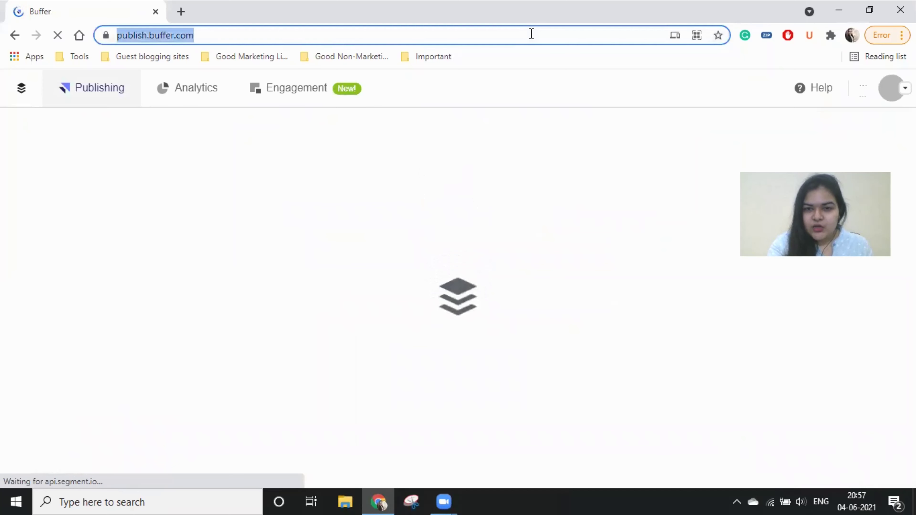
click(564, 101)
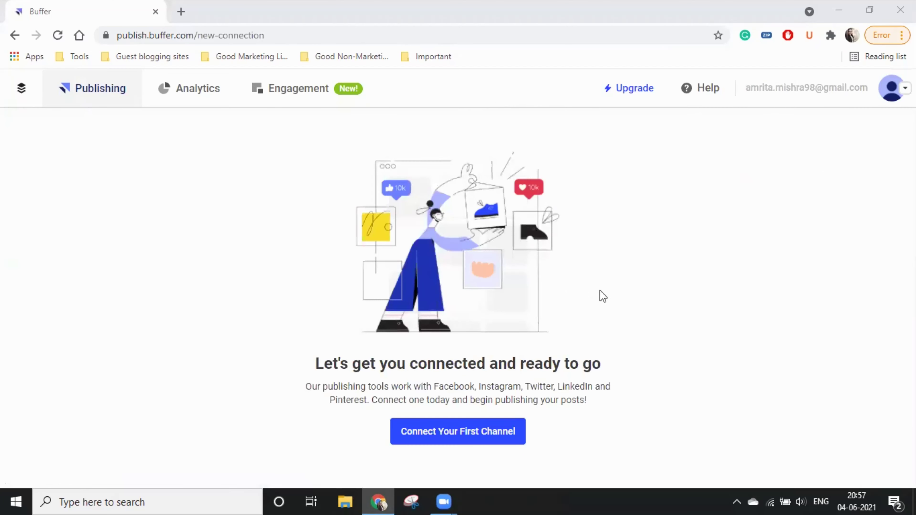
- Connect a Twitter profile as the account's first channel
click(478, 438)
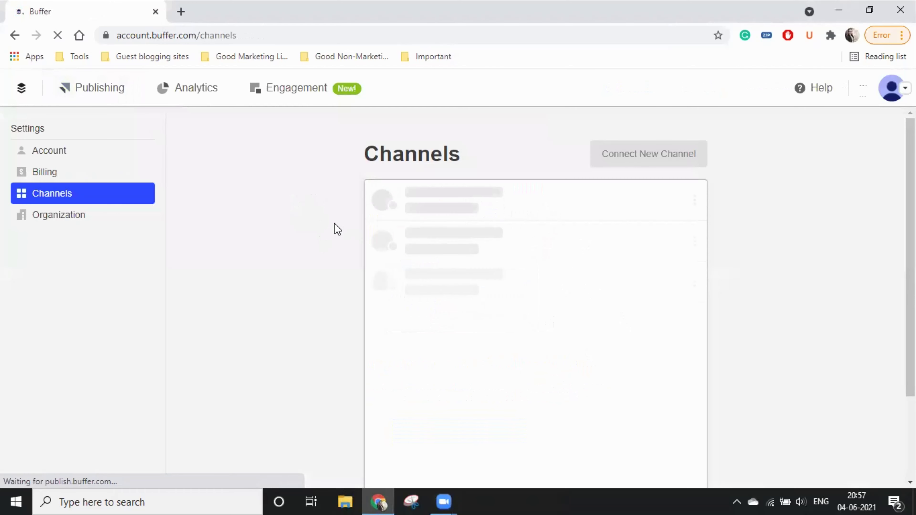
scroll(335, 223, down, 2)
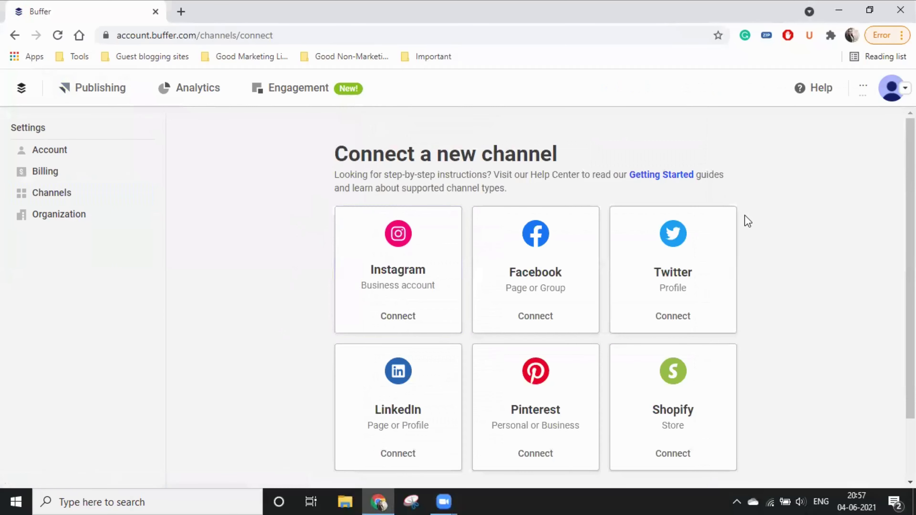
scroll(807, 297, down, 1)
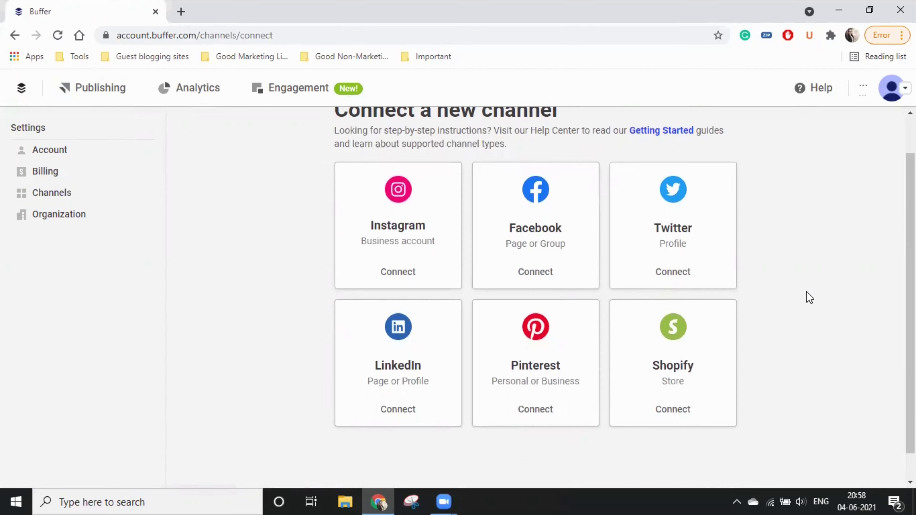
scroll(809, 298, down, 1)
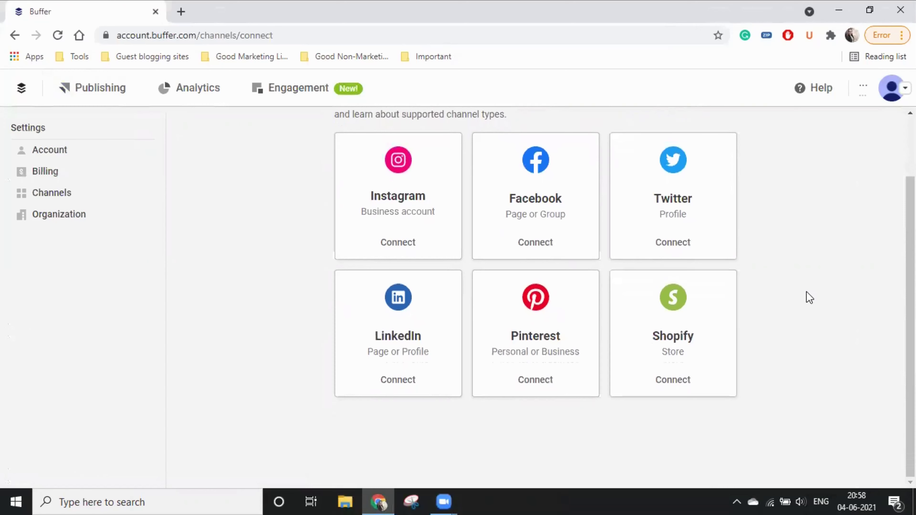
scroll(807, 298, up, 1)
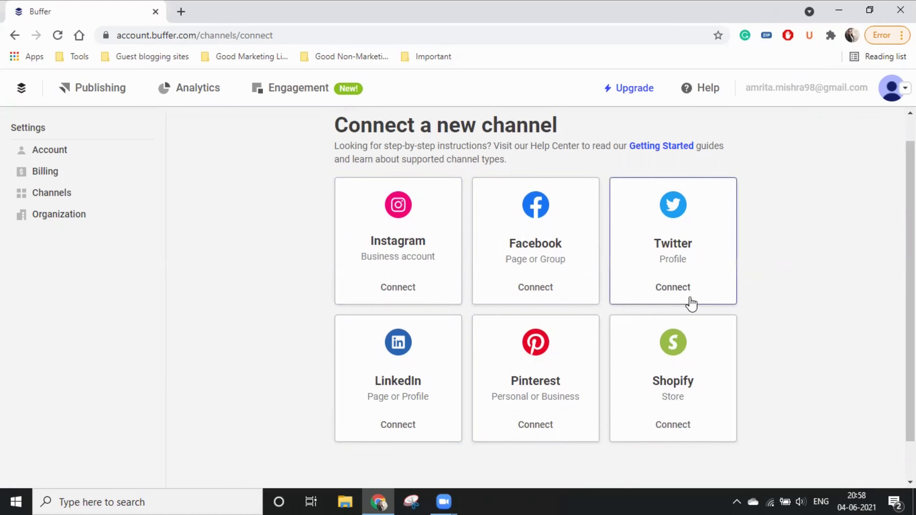
click(681, 296)
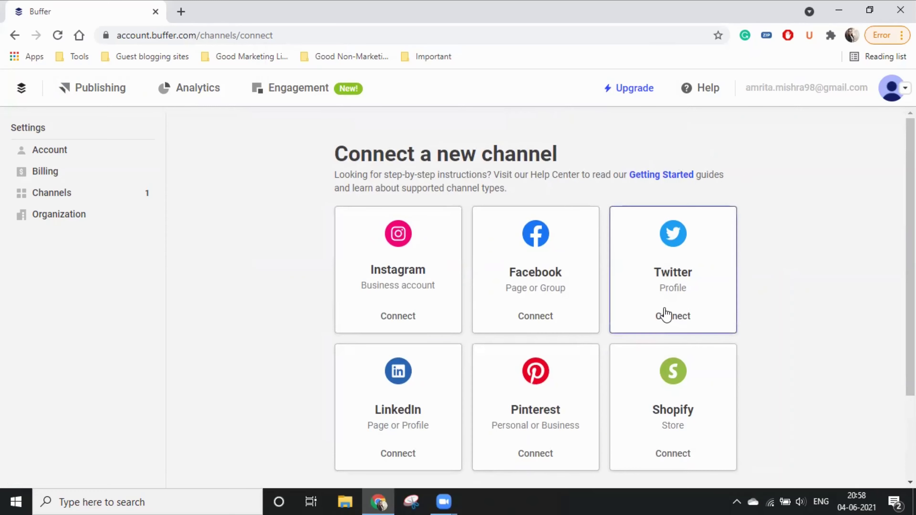
click(702, 323)
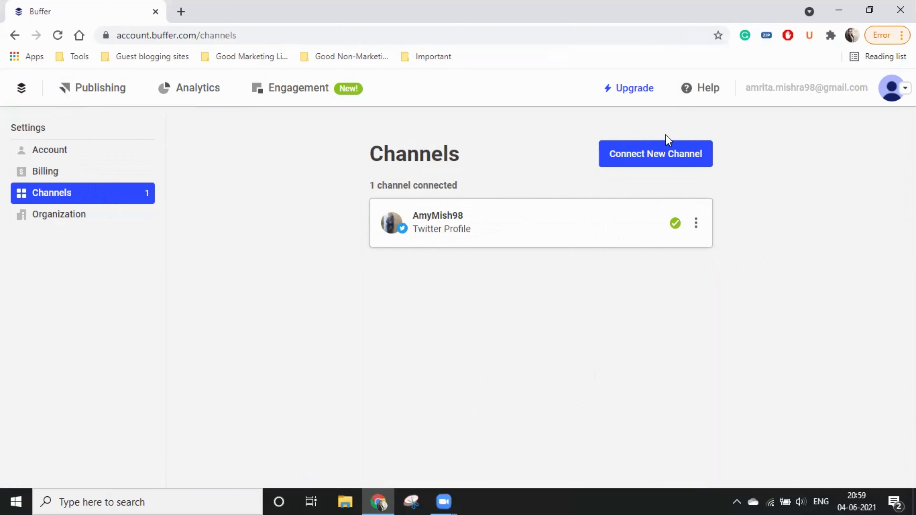
- Connect a LinkedIn profile as a new channel and add it to Buffer
click(696, 155)
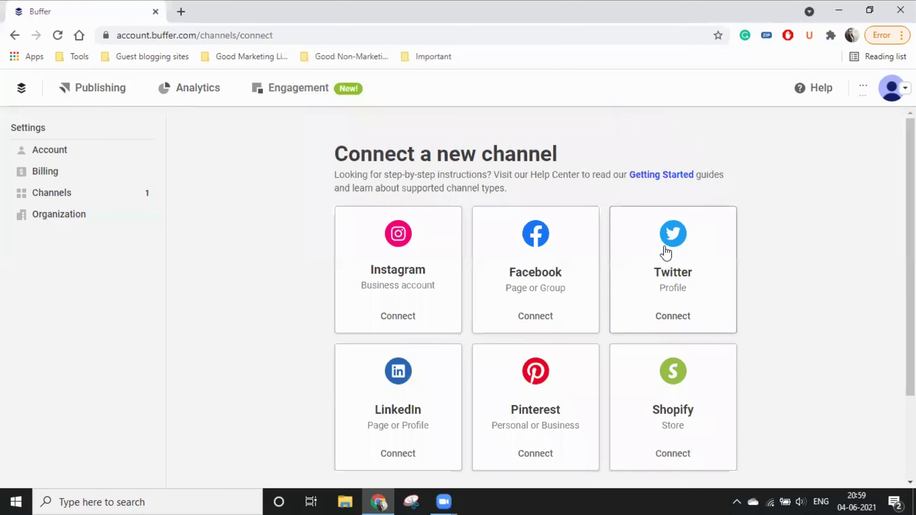
click(399, 456)
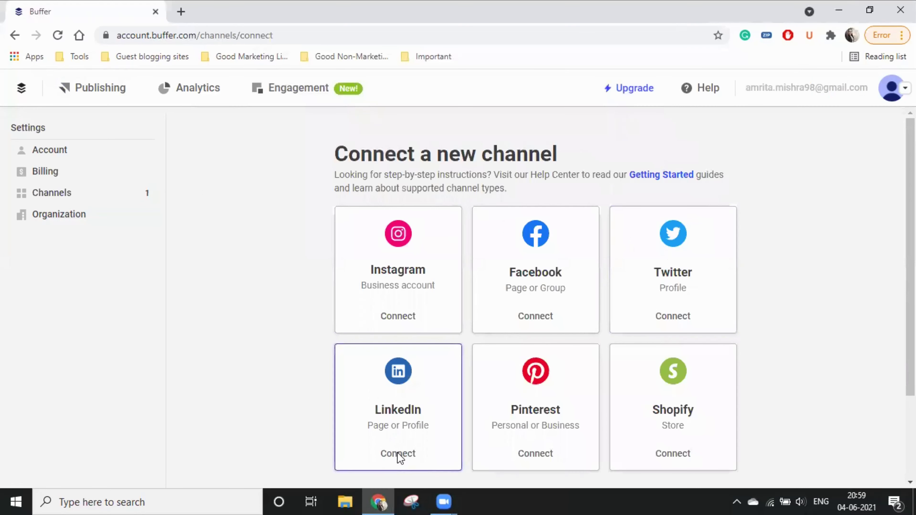
click(313, 267)
click(575, 342)
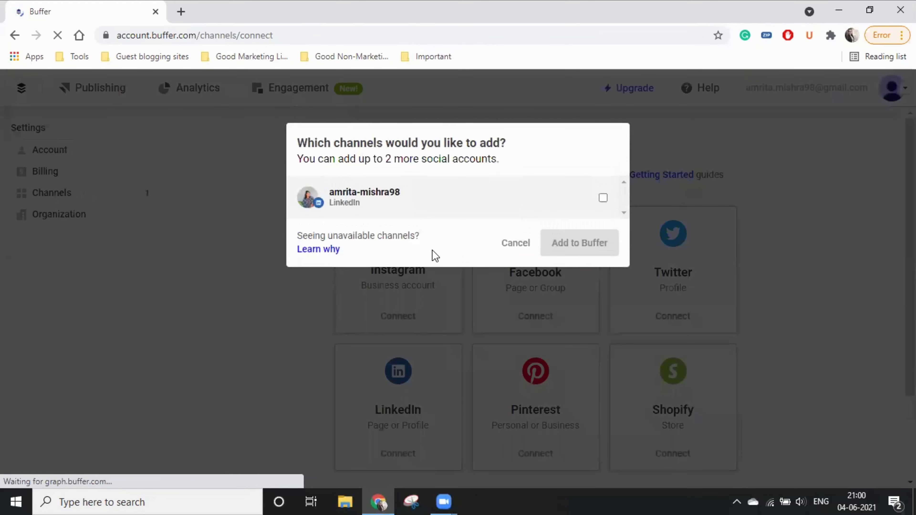
click(603, 197)
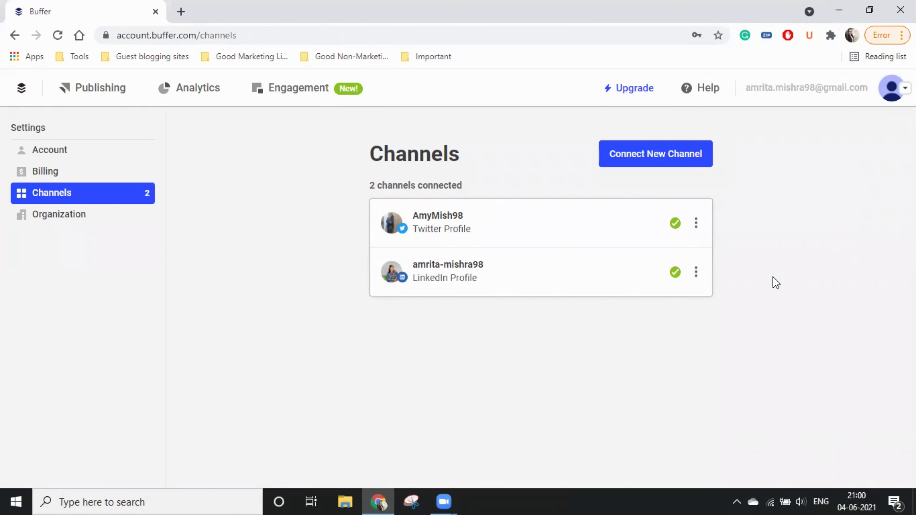
- Open the posting schedule settings of the Twitter channel from its publishing queue and start editing the timezone
click(102, 93)
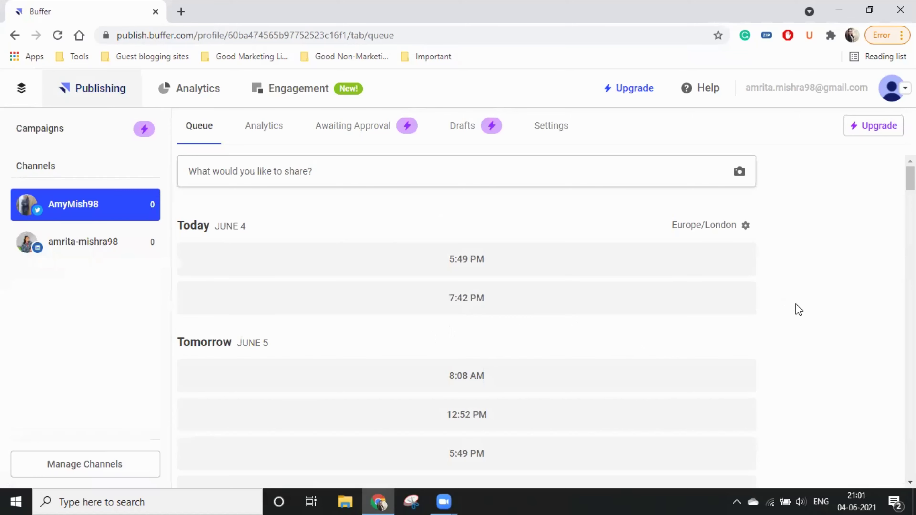
click(745, 227)
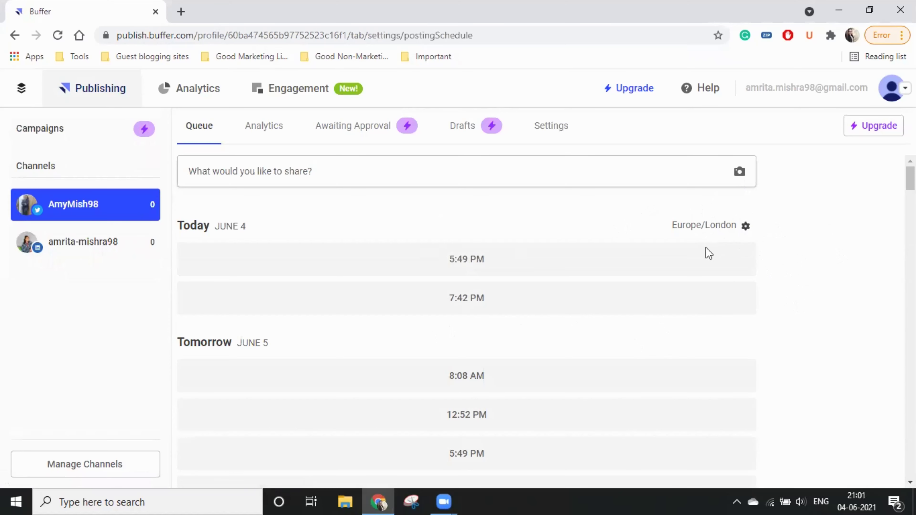
scroll(537, 301, down, 2)
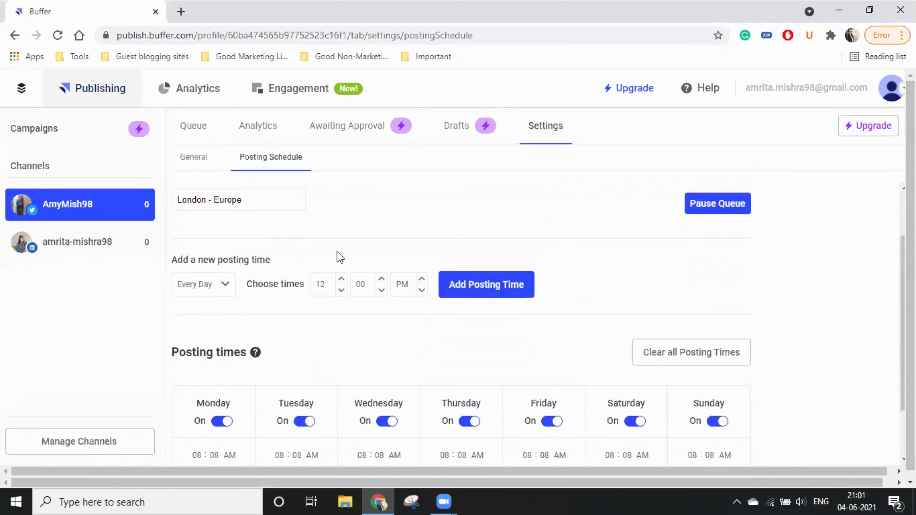
scroll(325, 269, up, 2)
click(255, 268)
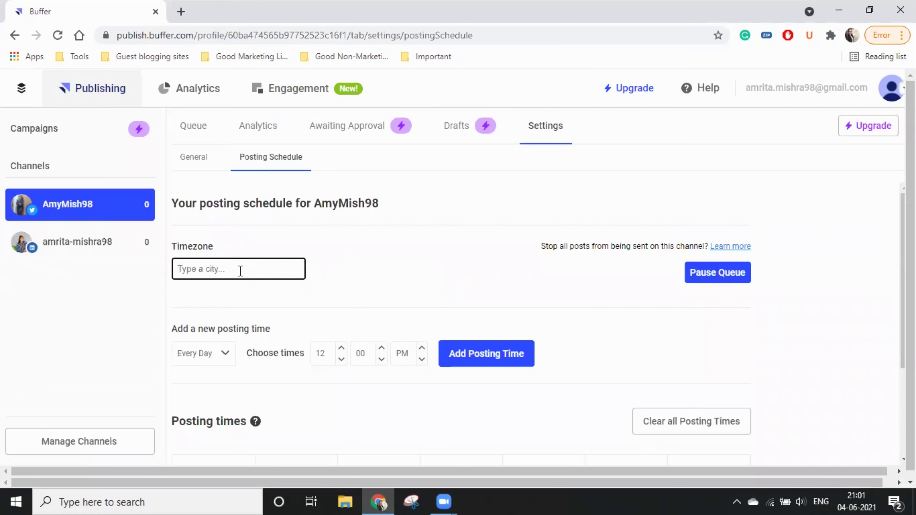
text(india)
key(BackSpace)
key(BackSpace)
key(BackSpace)
key(BackSpace)
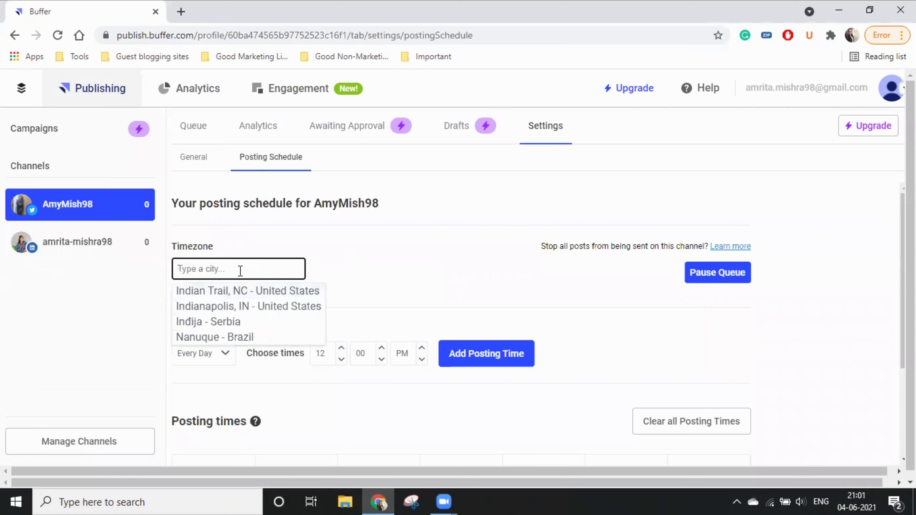
- Set the Twitter channel's posting timezone to Kolkata - India
text(kolkata)
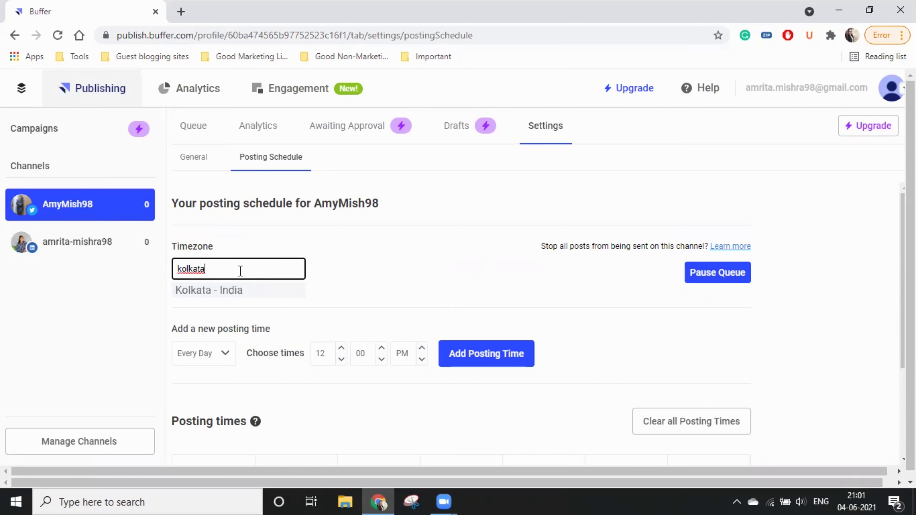
click(238, 293)
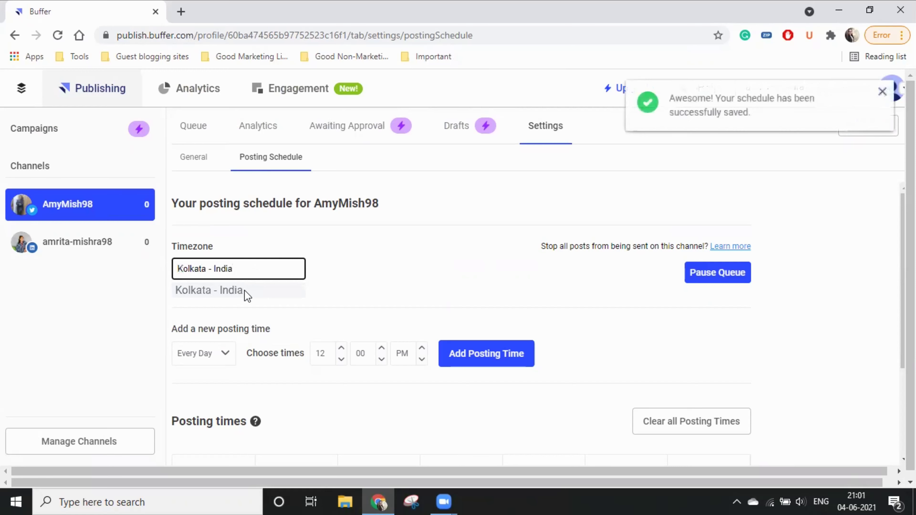
click(244, 290)
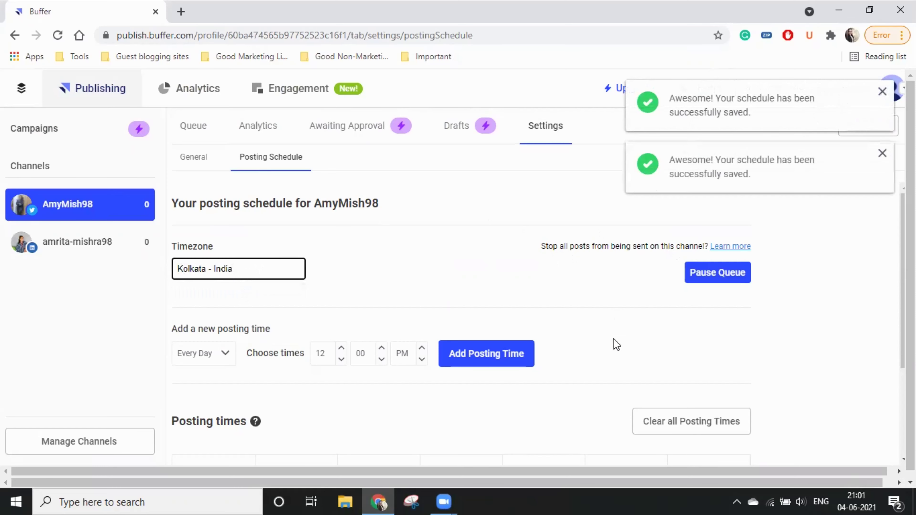
- Examine the options for adding a new posting time and the posting times scheduled for each weekday
scroll(600, 369, down, 3)
scroll(600, 369, up, 3)
scroll(376, 288, down, 3)
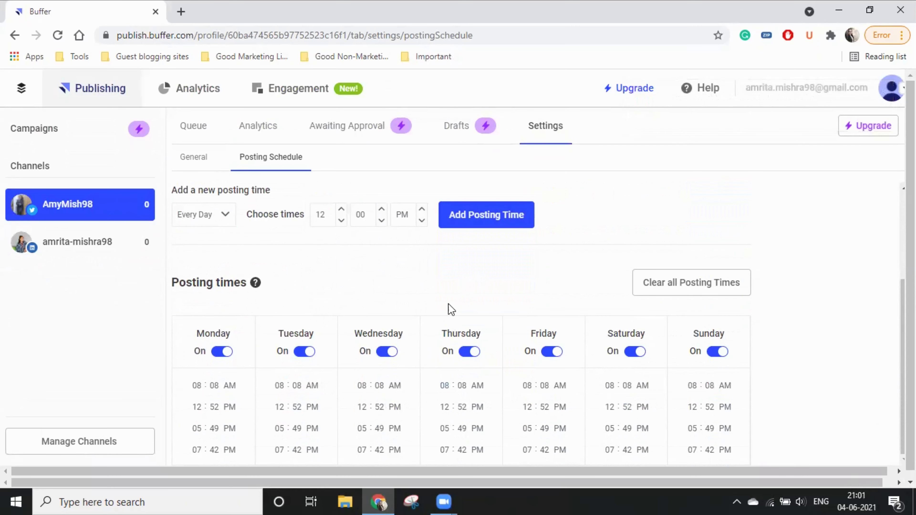
scroll(342, 265, up, 3)
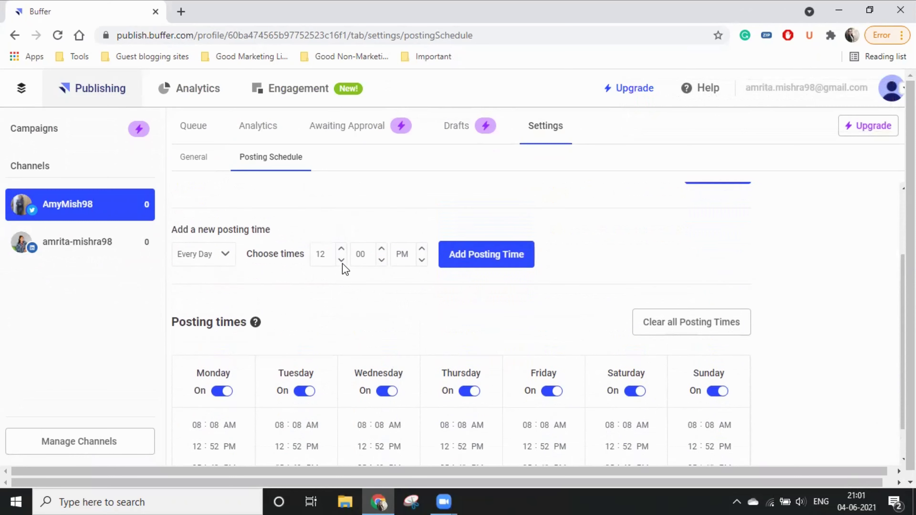
scroll(407, 329, down, 3)
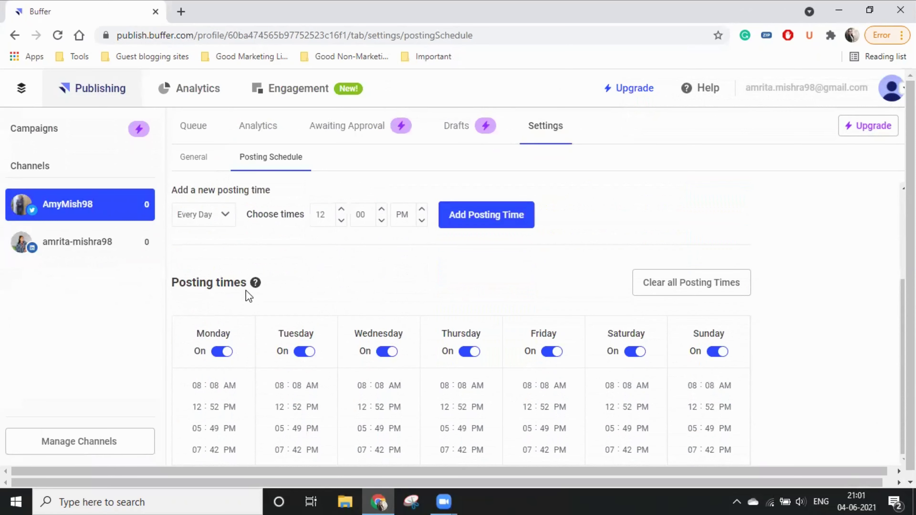
mouse_move(254, 285)
scroll(373, 411, up, 3)
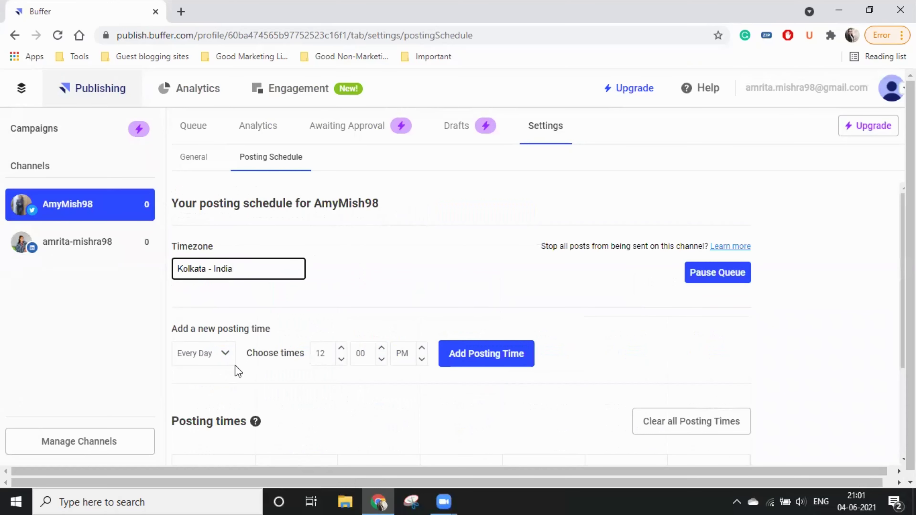
scroll(363, 379, down, 3)
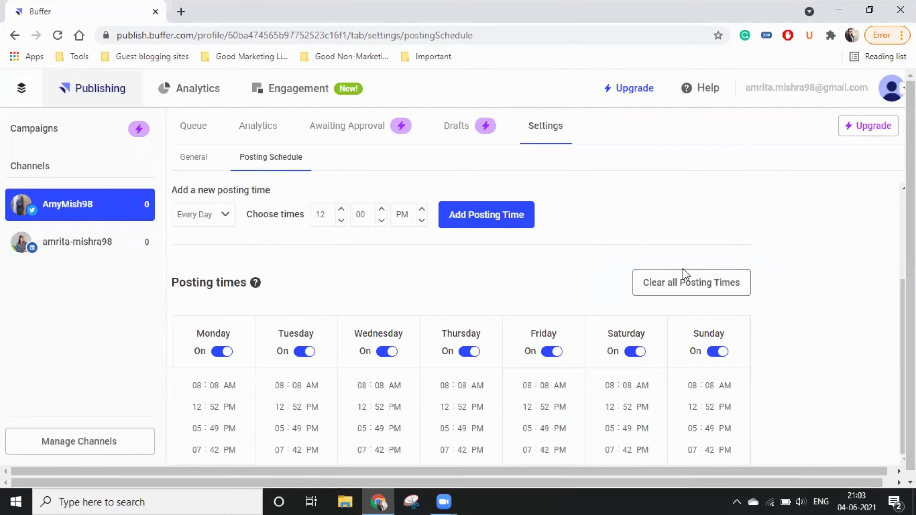
- Request clearing all posting times of the Twitter channel and dismiss the confirmation
click(686, 282)
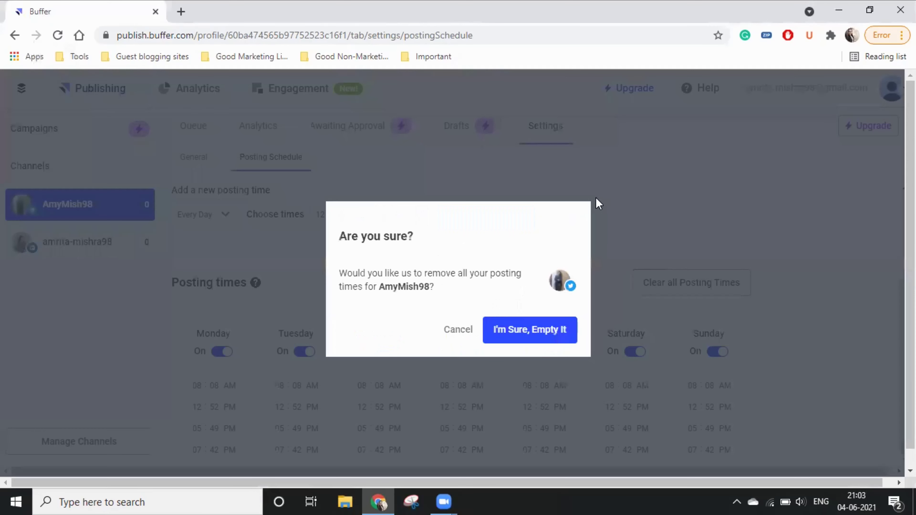
click(608, 174)
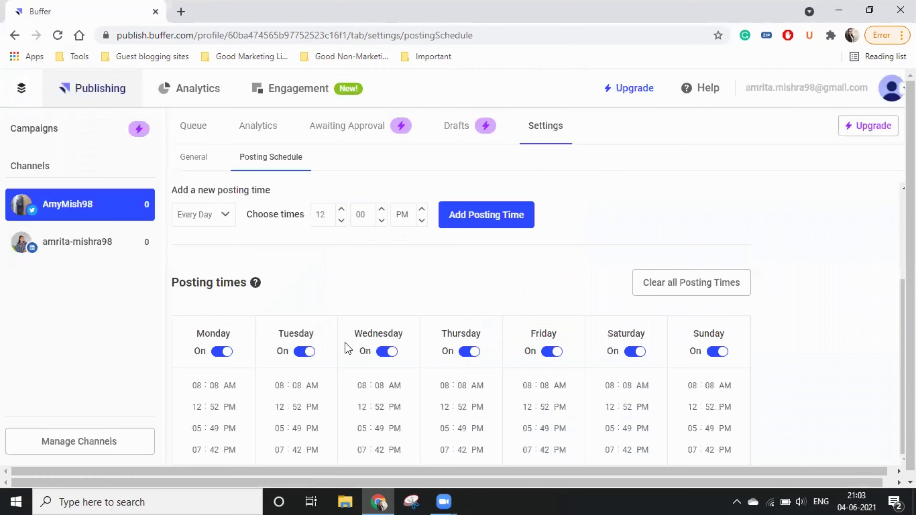
- Switch Monday's posting off, look through the hour and minute choices of its posting times, and switch Monday back on
click(221, 352)
scroll(218, 377, down, 1)
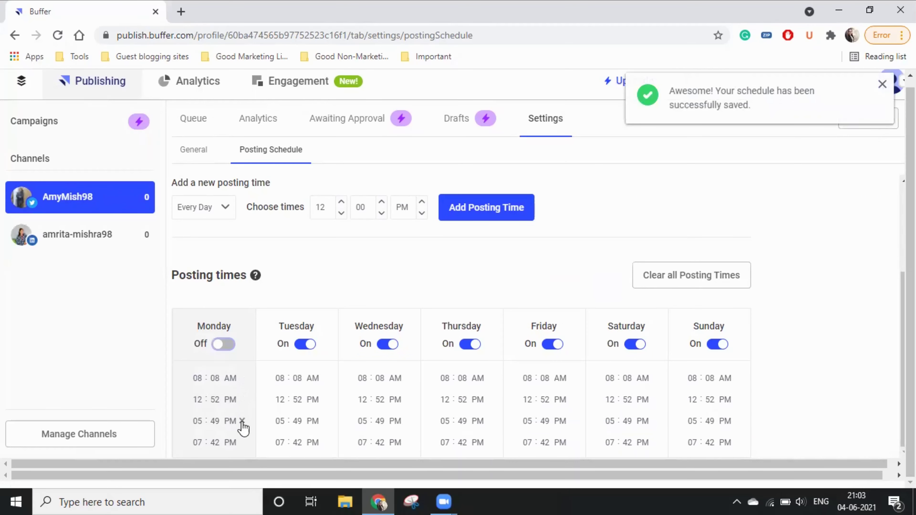
click(197, 407)
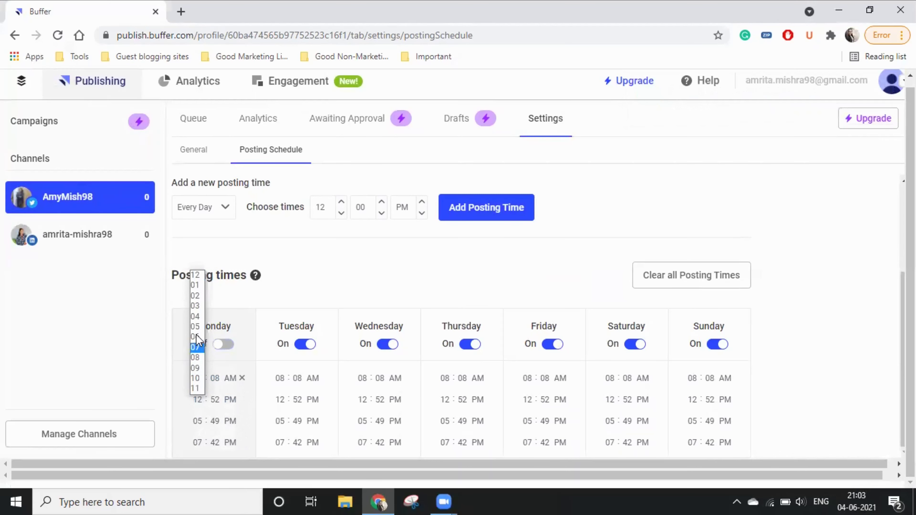
click(215, 399)
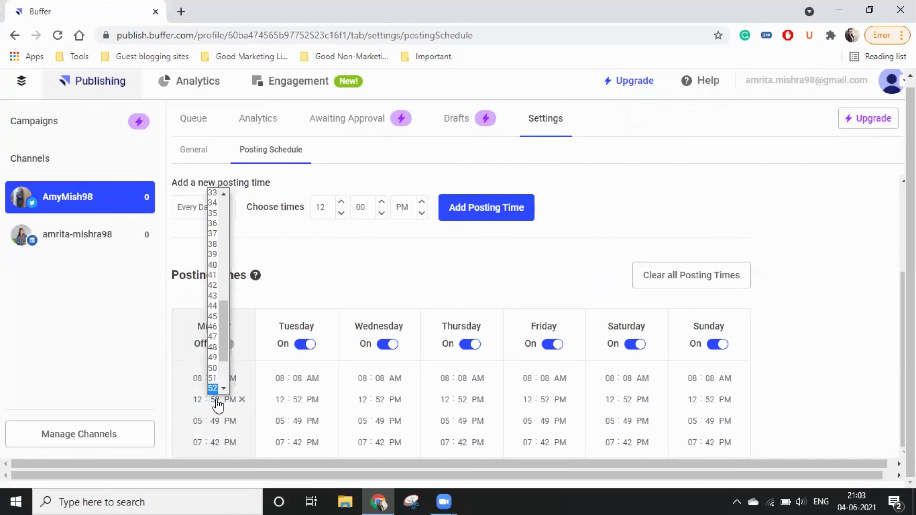
click(272, 301)
click(230, 345)
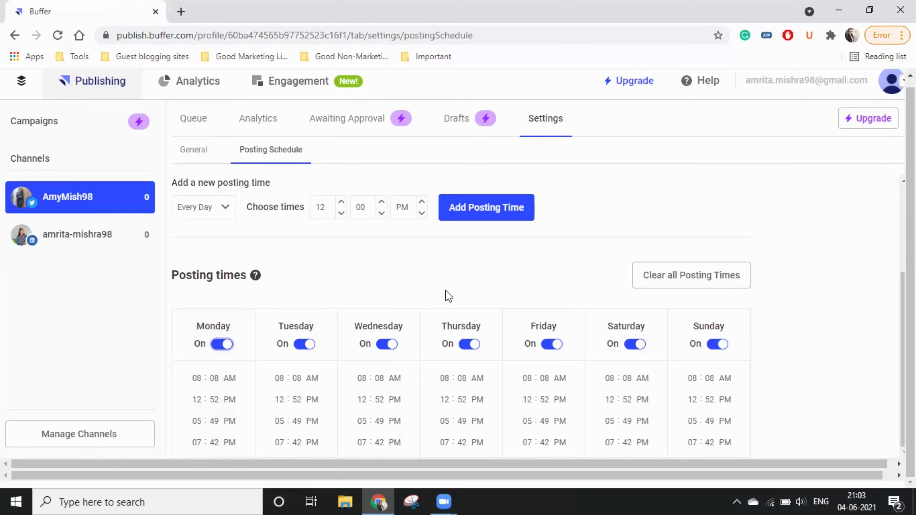
- Look through the day choices for a new posting time and review the Twitter channel's general settings
scroll(419, 300, down, 3)
click(213, 207)
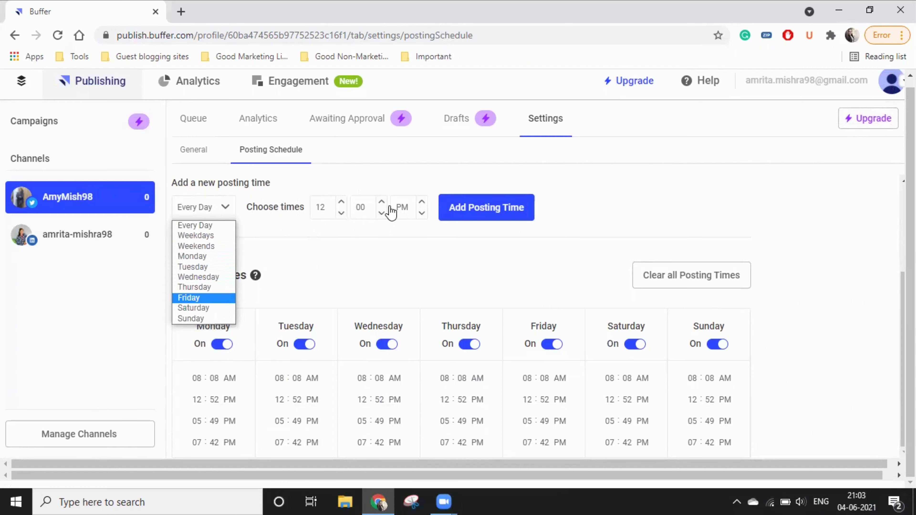
click(373, 439)
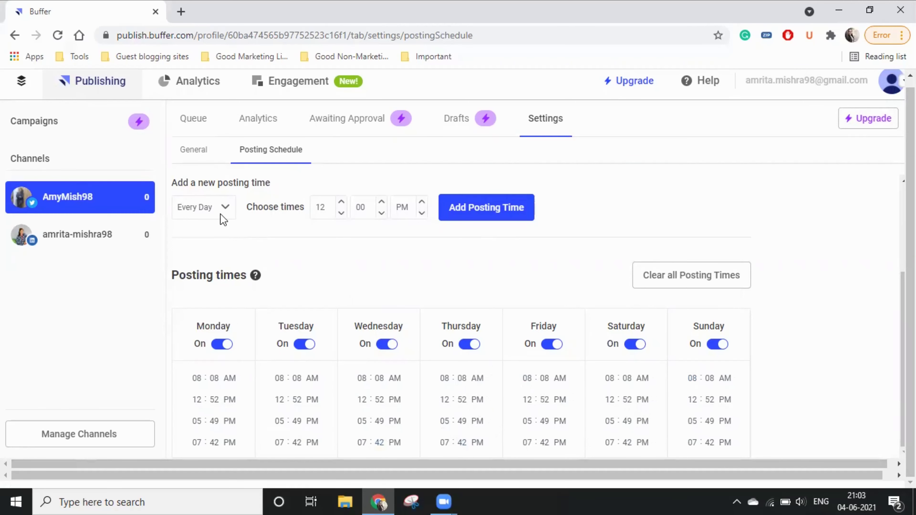
scroll(224, 219, up, 3)
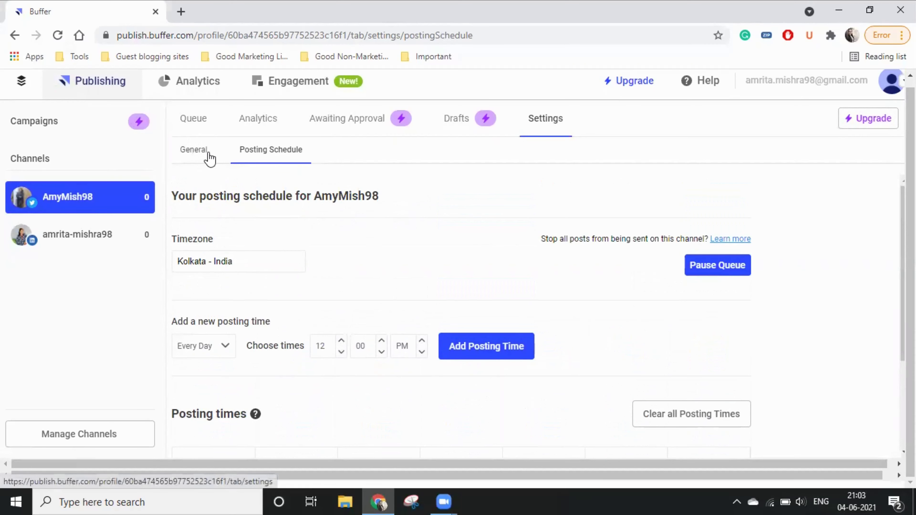
click(197, 150)
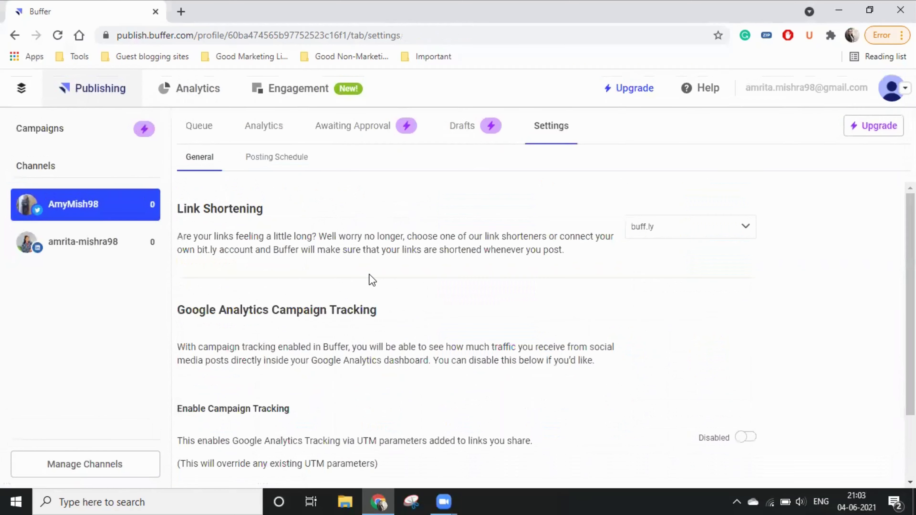
scroll(371, 284, down, 1)
- Open the Twitter channel's queue and start a tweet in the 8:08 AM slot on June 5
click(208, 125)
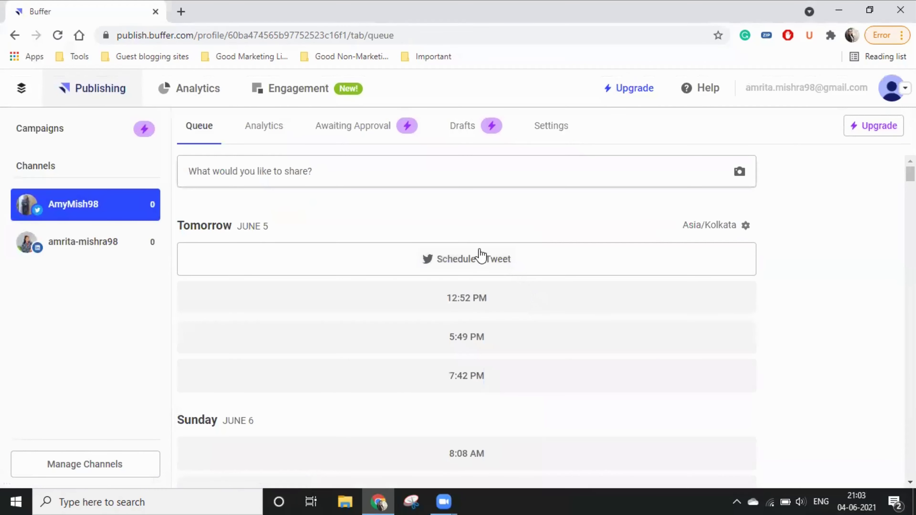
scroll(487, 213, down, 1)
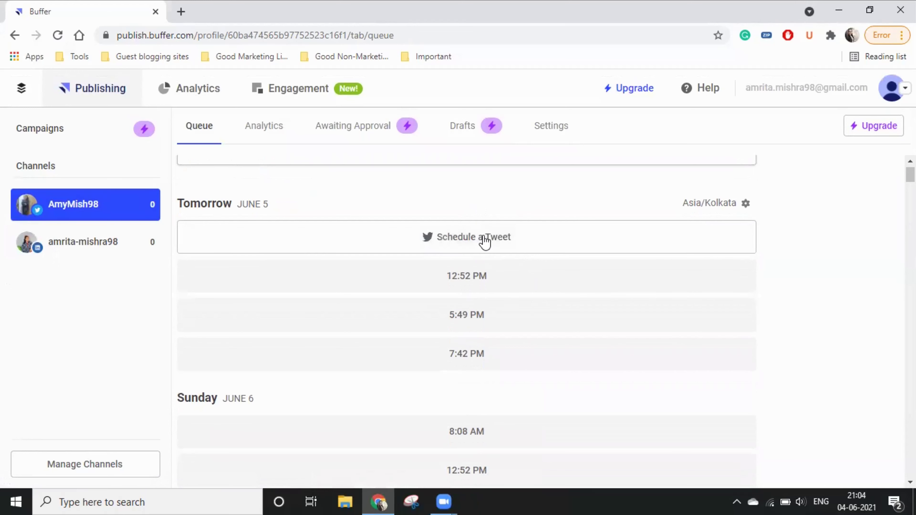
click(485, 240)
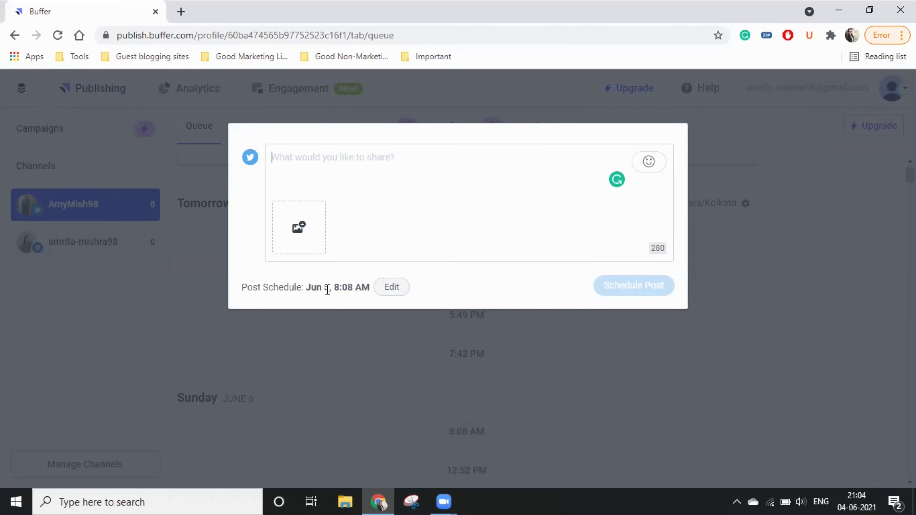
- Open the tweet's schedule for editing and look through the posting slots offered for June 5
click(387, 297)
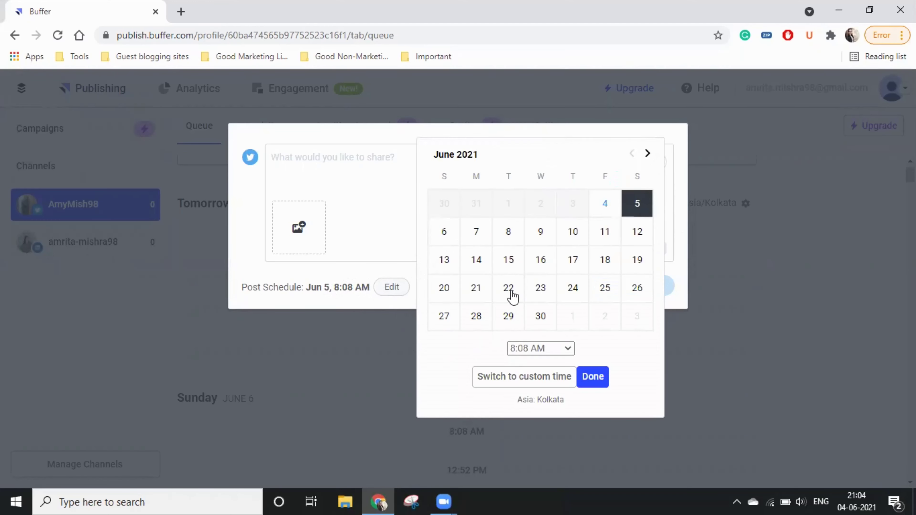
click(559, 353)
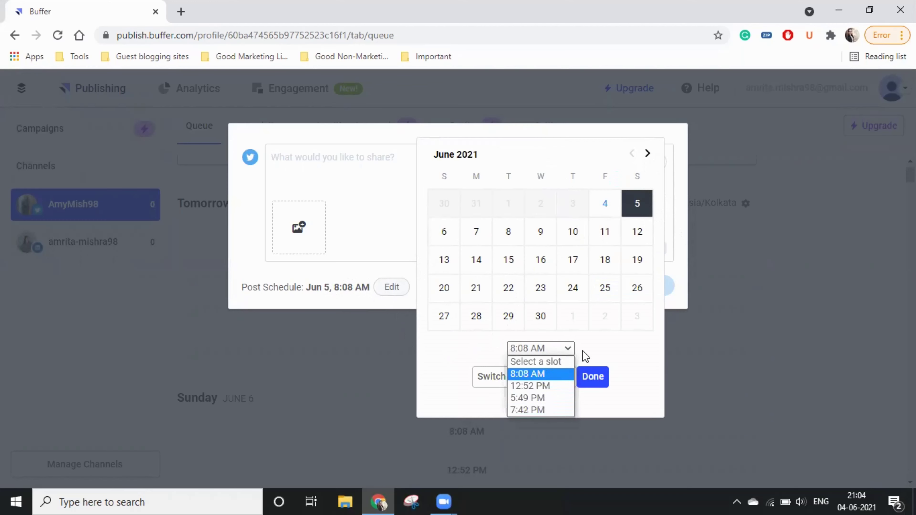
click(599, 345)
click(568, 349)
click(602, 343)
- Switch the tweet's schedule to a custom time and look through the hour, minute and AM/PM choices
click(547, 380)
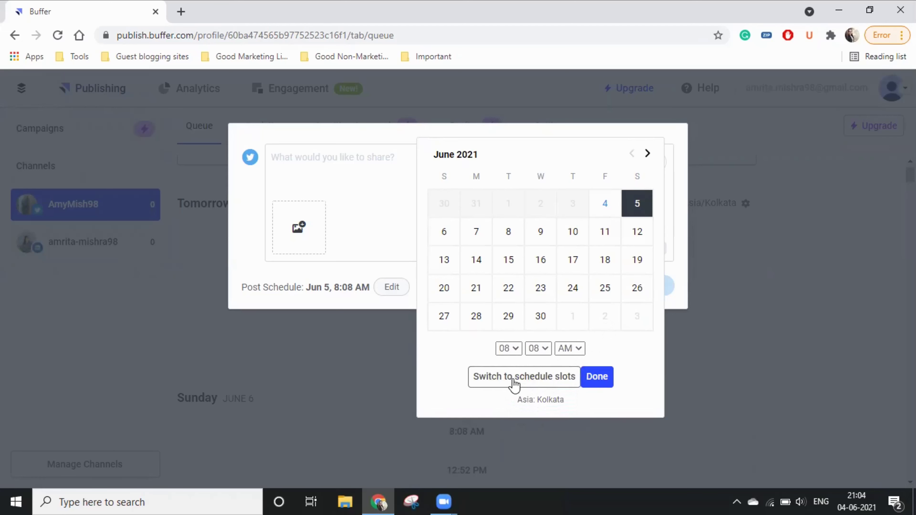
click(516, 352)
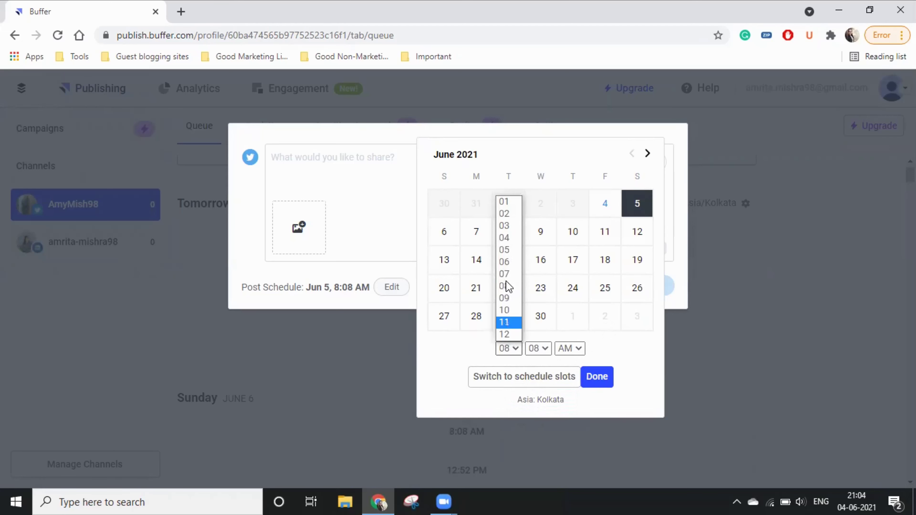
click(546, 349)
click(539, 349)
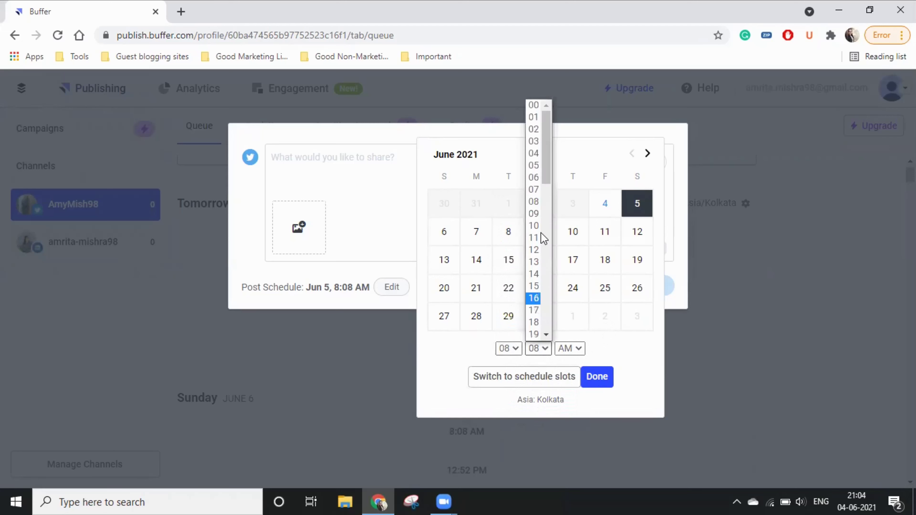
click(581, 353)
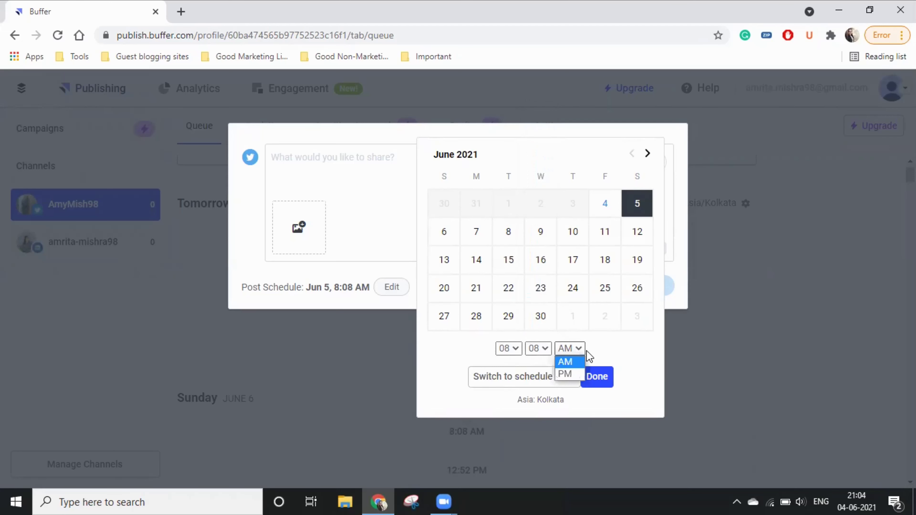
click(598, 352)
- Set the tweet's custom posting time to 10:00 AM on June 5 and apply it
click(518, 351)
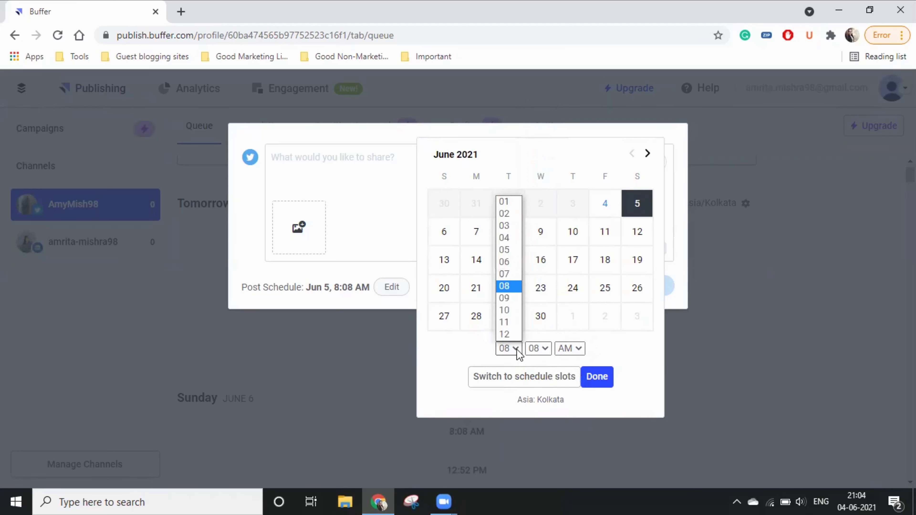
click(510, 311)
click(541, 349)
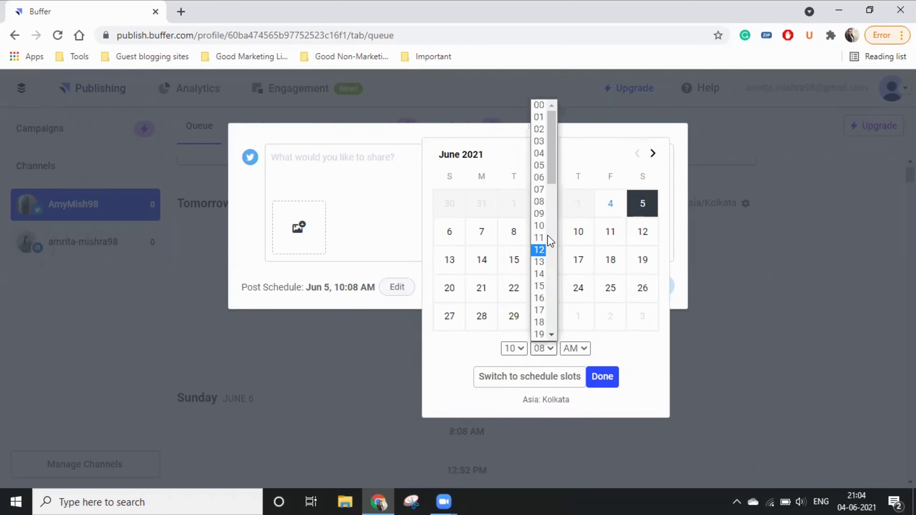
click(541, 105)
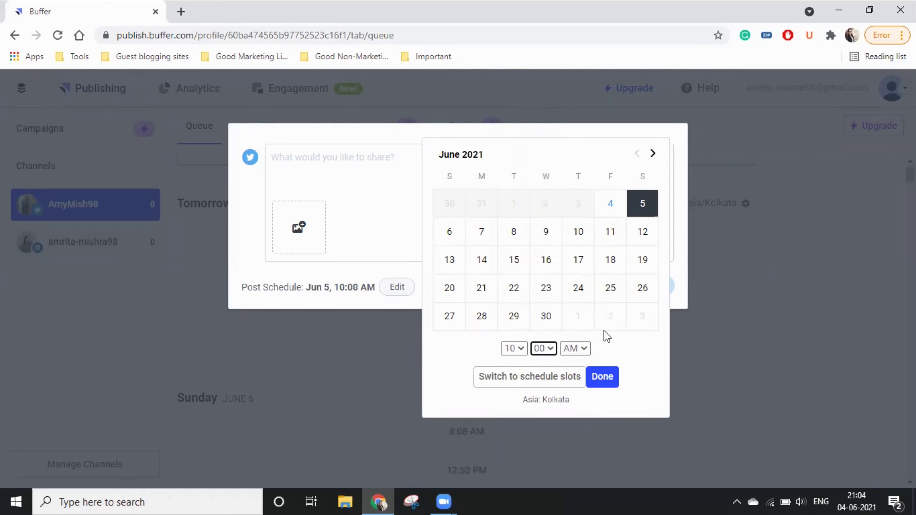
click(607, 383)
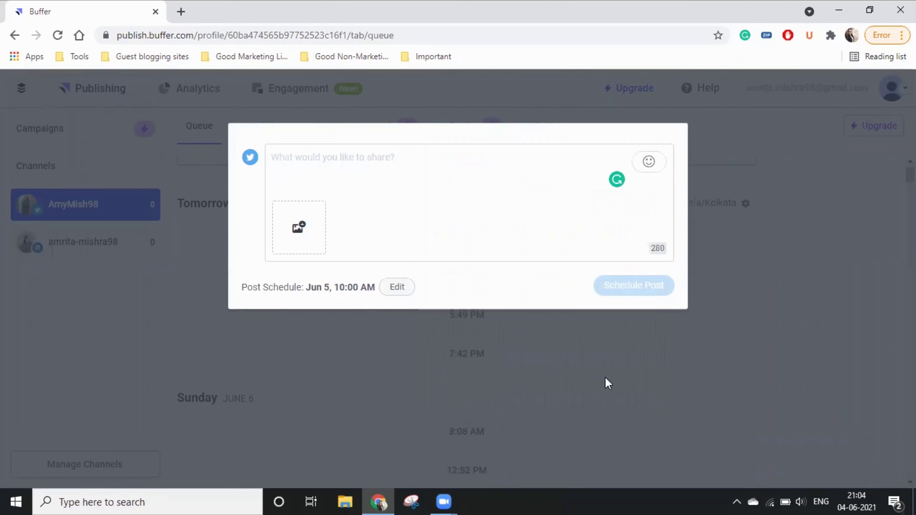
- Write the tweet "Had an amazing session with … yesterday.", mentioning the speaker's Twitter handle, and add a smiling emoji at the end
text(Had)
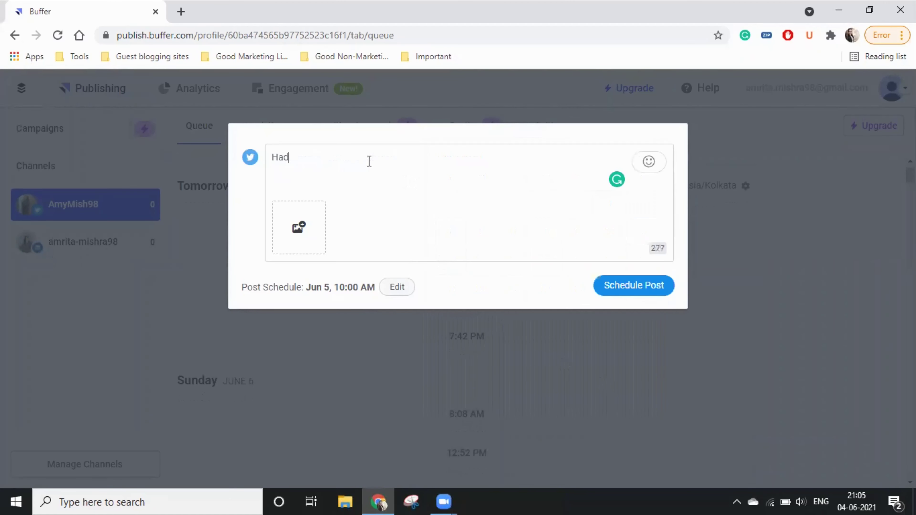
text( an amazing session with @diksha)
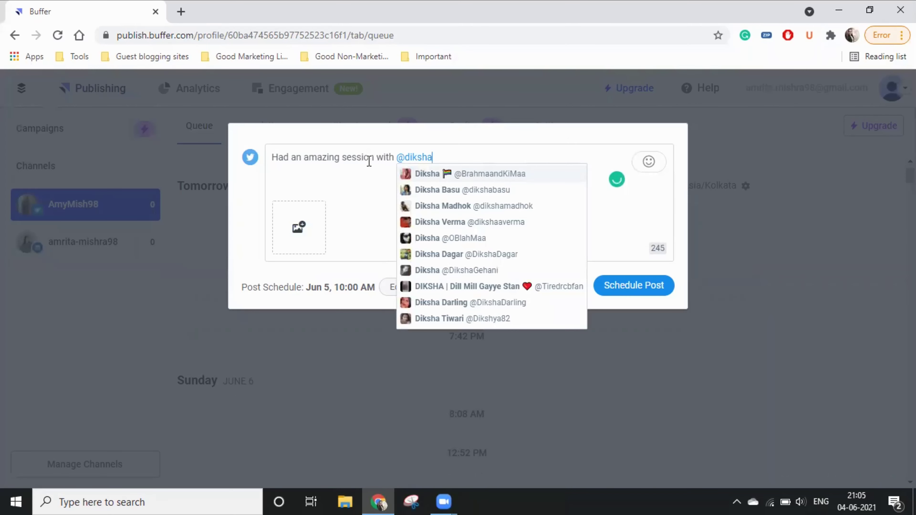
text(penz yesterday.)
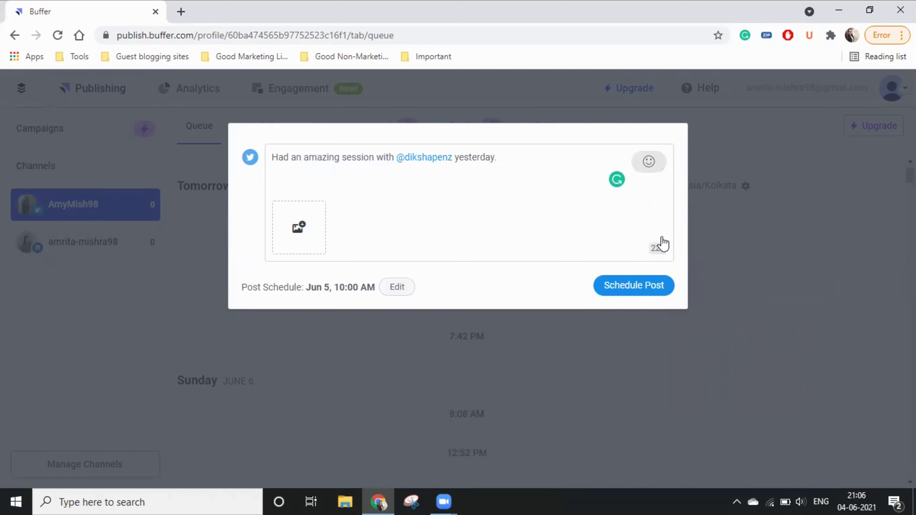
click(649, 162)
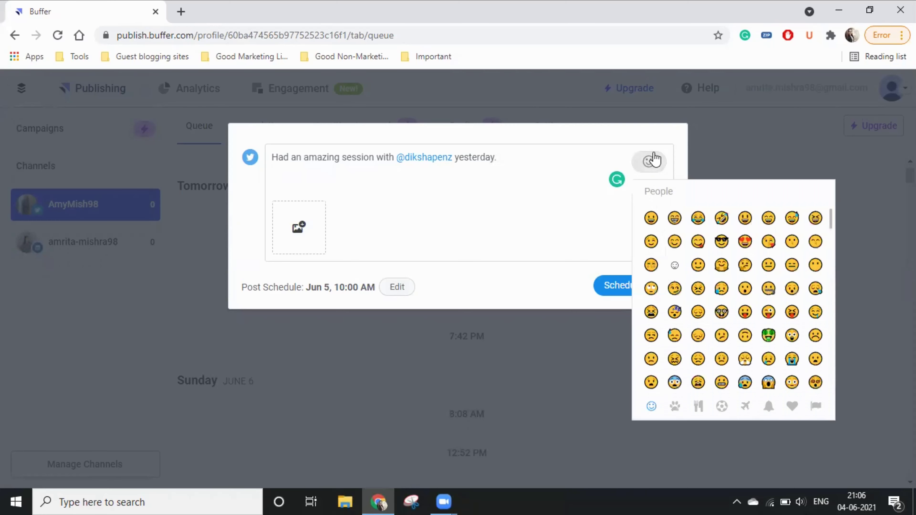
click(675, 243)
click(532, 200)
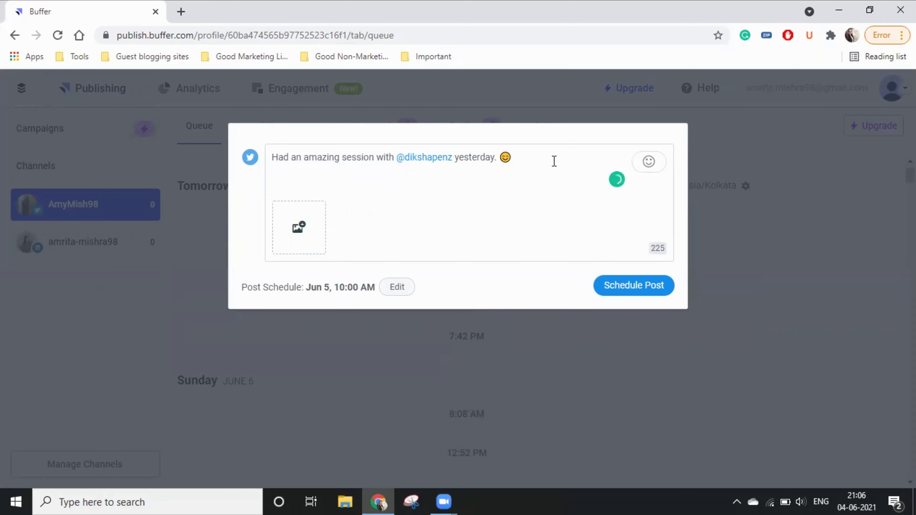
- Add the hashtag #speaker on a new line below the tweet text and schedule the post
text(speakersession)
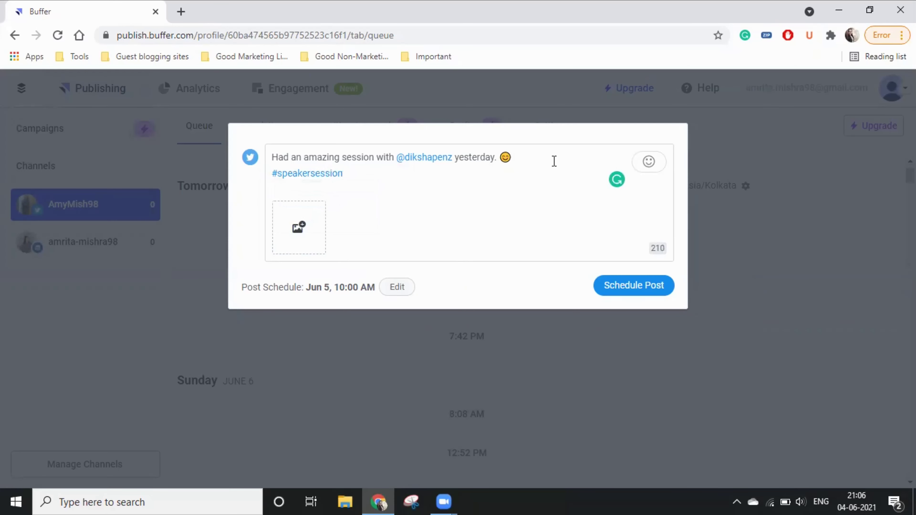
key(BackSpace)
key(BackSpace)
key(BackSpace)
key(BackSpace)
key(BackSpace)
click(619, 298)
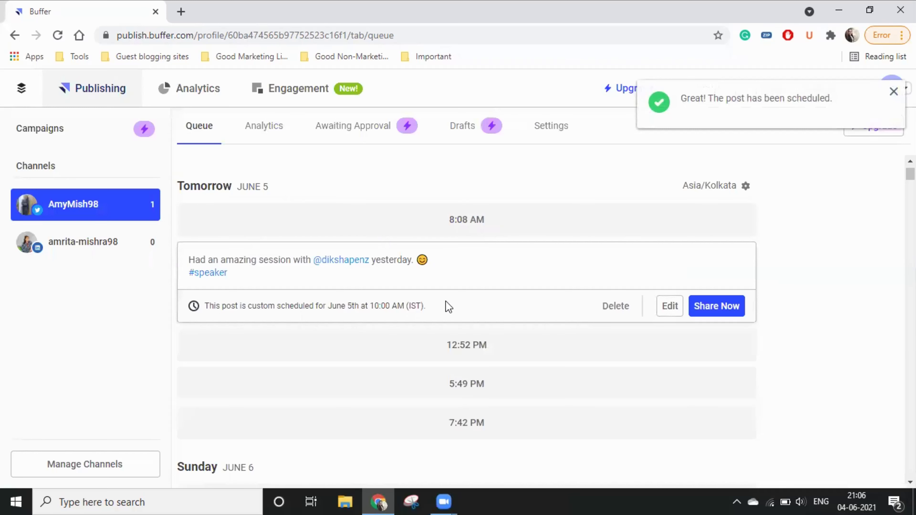
drag(446, 307, 767, 344)
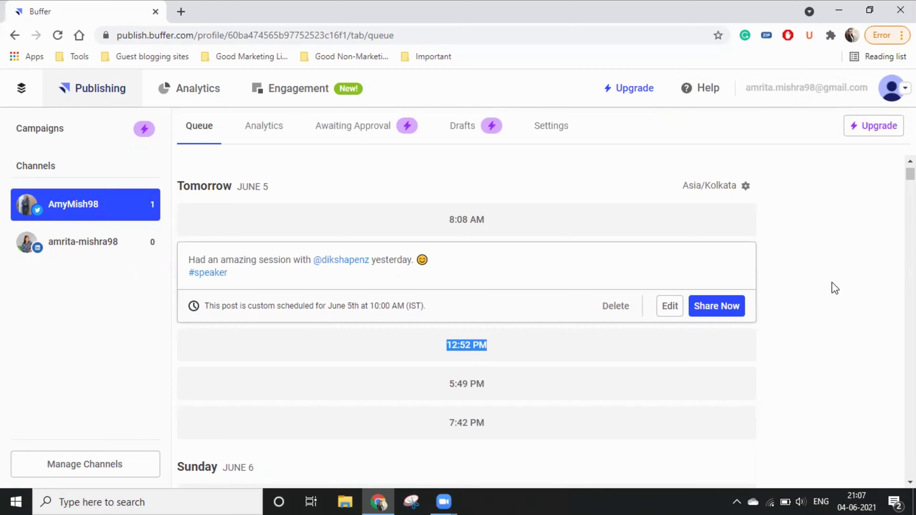
- Open the LinkedIn channel's queue and start a post in the 9:07 AM slot on June 5
click(100, 243)
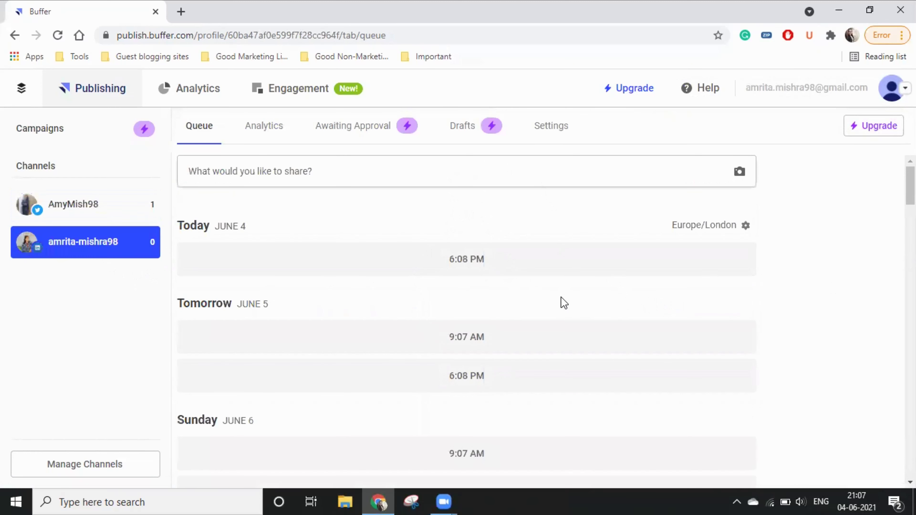
scroll(561, 297, down, 1)
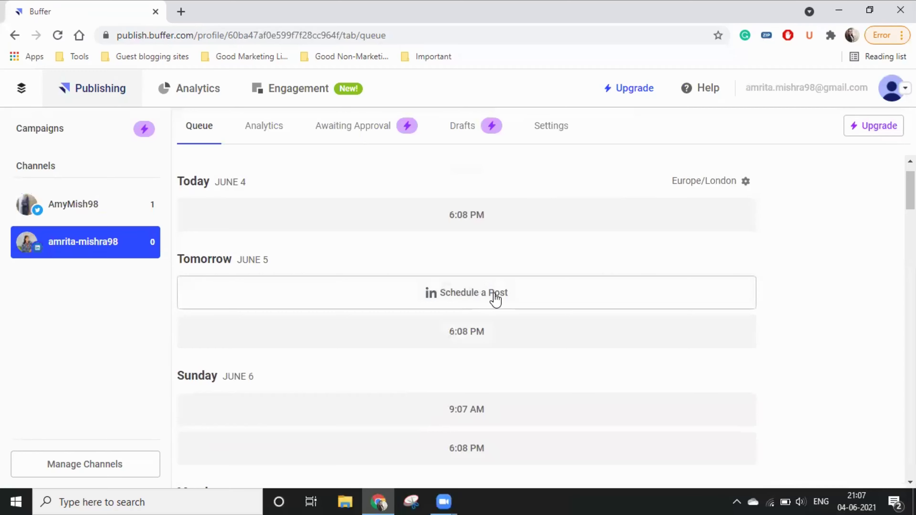
click(494, 292)
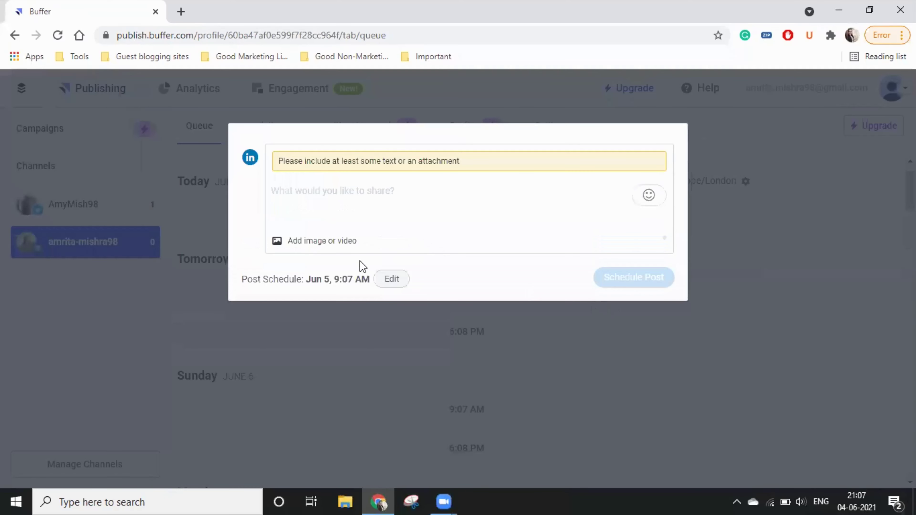
- Open the LinkedIn post's schedule for editing and look through its available posting slots
click(386, 283)
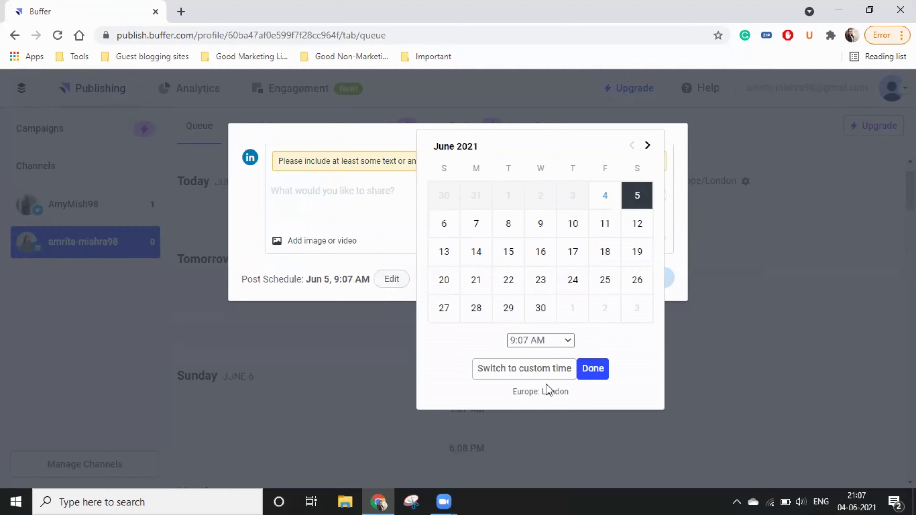
click(566, 342)
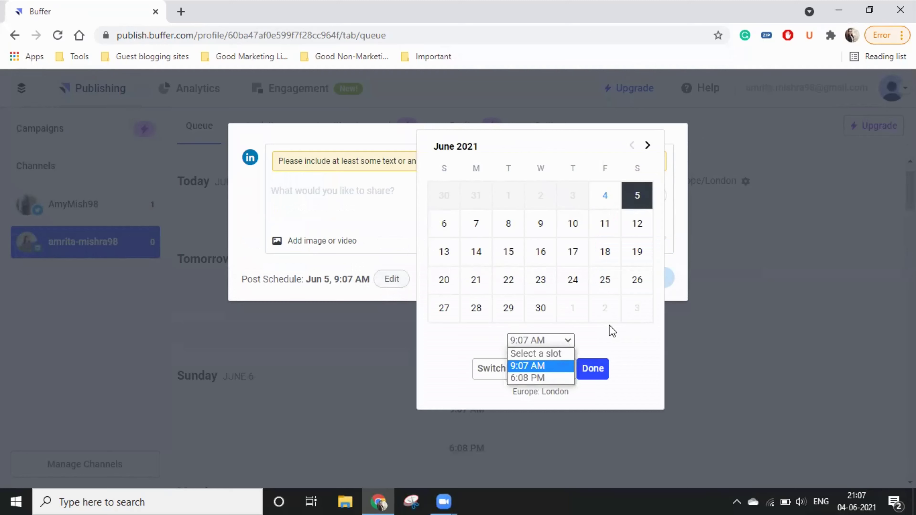
click(537, 342)
- Switch the LinkedIn post to a custom time, set it to 11:30 AM on June 5, and apply it
click(525, 372)
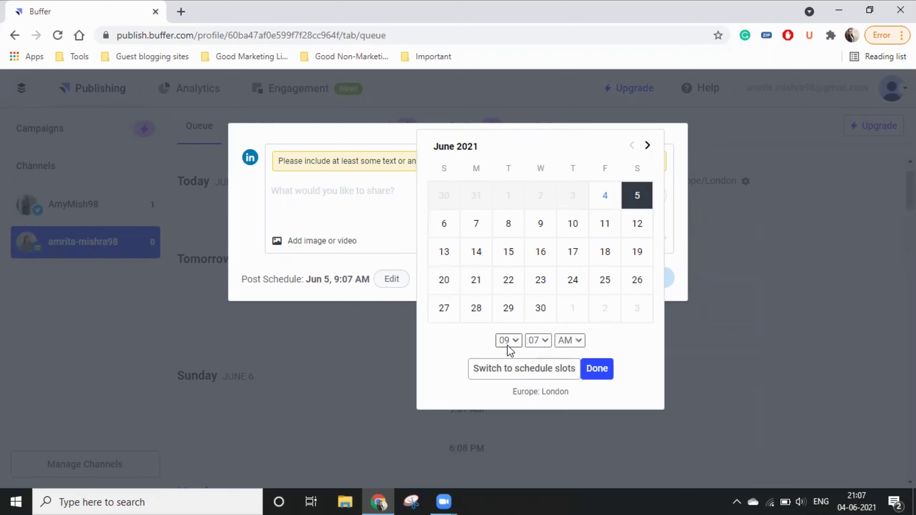
click(517, 342)
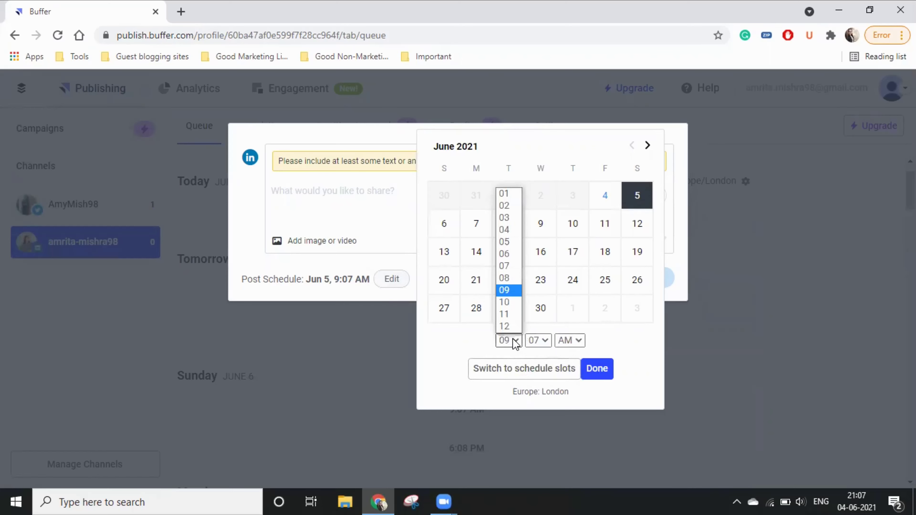
click(514, 315)
click(543, 340)
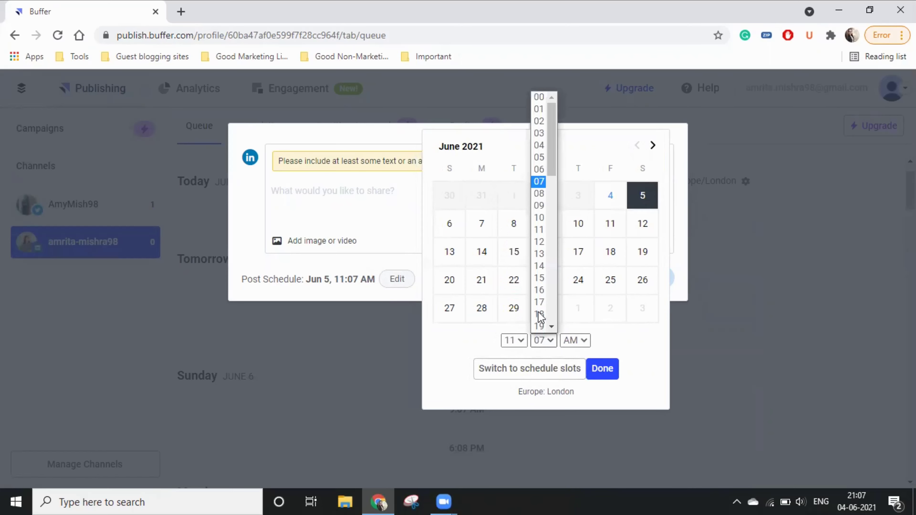
click(554, 324)
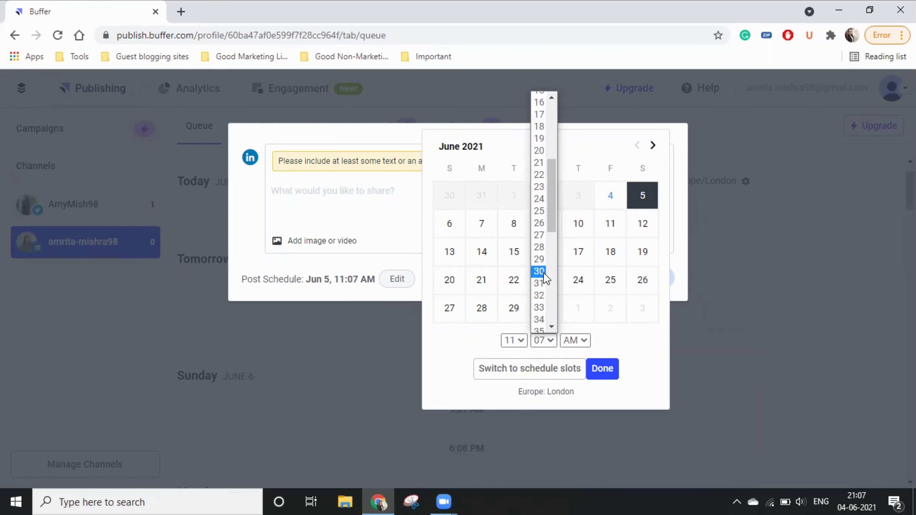
click(539, 293)
click(603, 370)
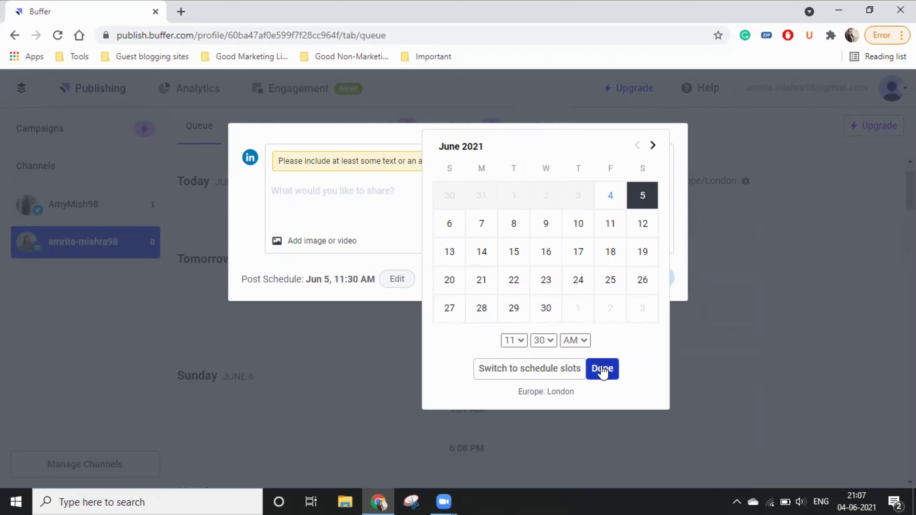
- Write the LinkedIn post's body about jotting down ideas, from "Idea blast in your head?" to "Take out time and take that tiny step."
click(368, 220)
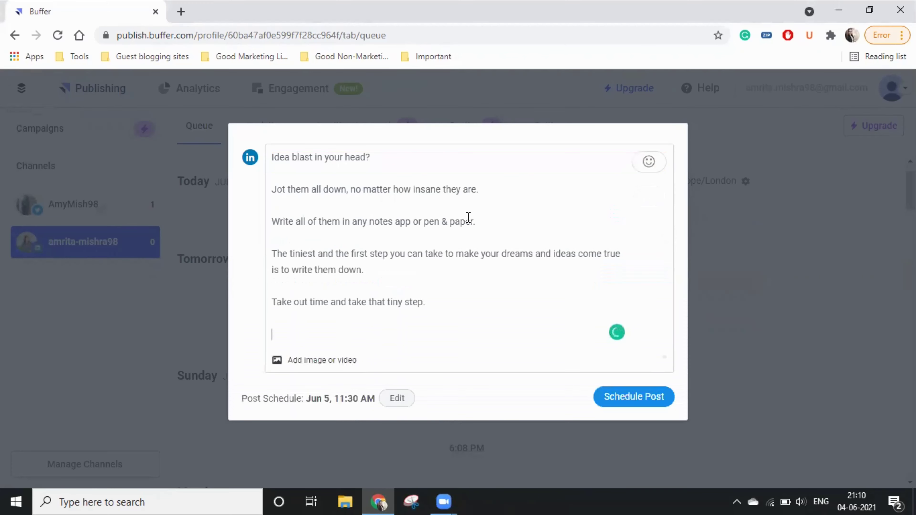
text(#ideas)
key(BackSpace)
key(BackSpace)
key(BackSpace)
key(BackSpace)
key(BackSpace)
key(BackSpace)
key(BackSpace)
key(BackSpace)
- Add the hashtags #ideas #dreams #dreamcometrue #tinysteps and the author's own writing hashtag below the LinkedIn text, and schedule the post
key(Return)
key(Return)
text(#ideas #dreams #dreamcometrue #tinysteps #amymishwrites)
key(ctrl+Return)
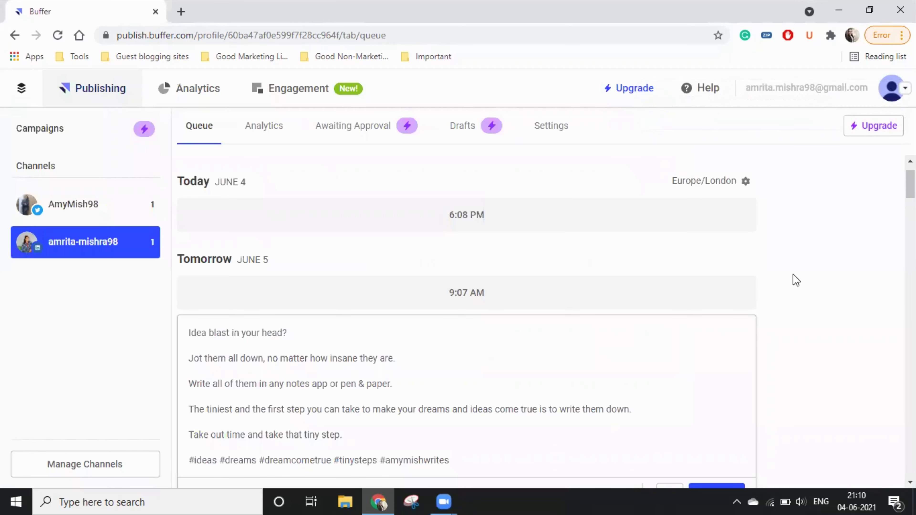
- Check the scheduled post in the LinkedIn queue and the one in the Twitter channel's queue
scroll(619, 235, down, 2)
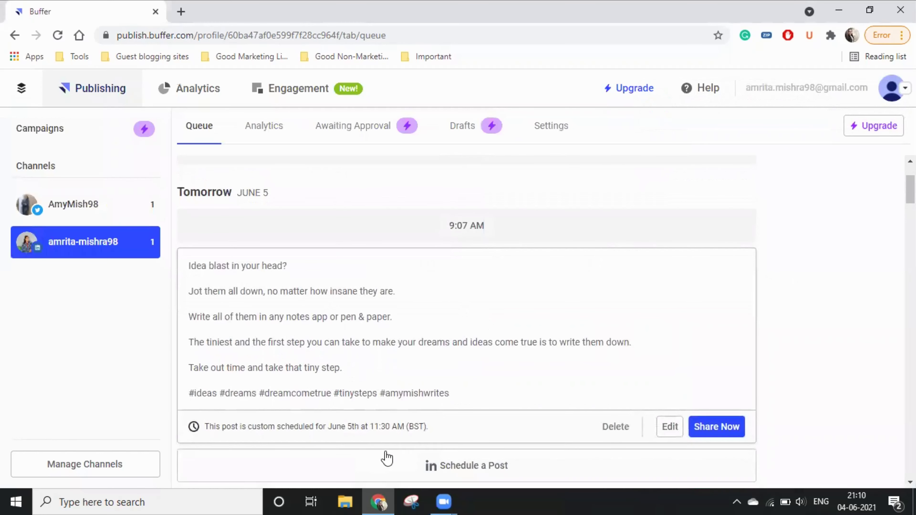
click(98, 219)
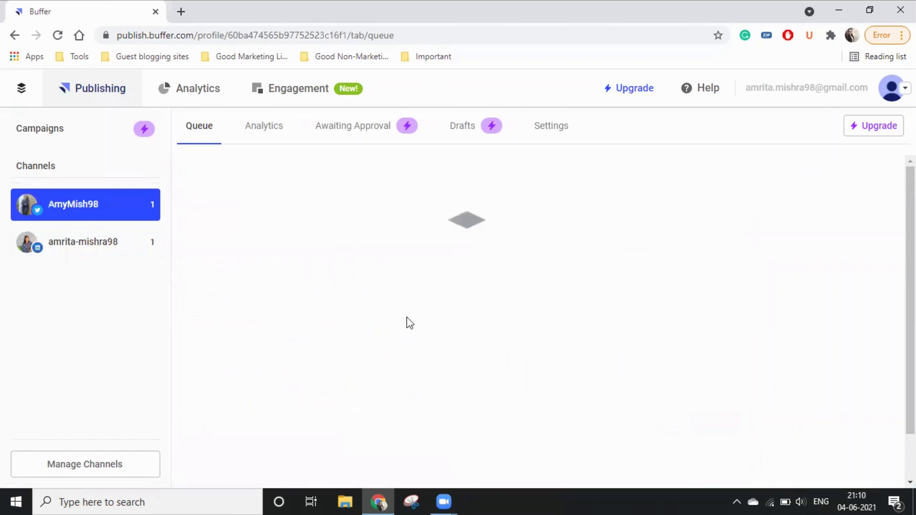
scroll(407, 321, down, 2)
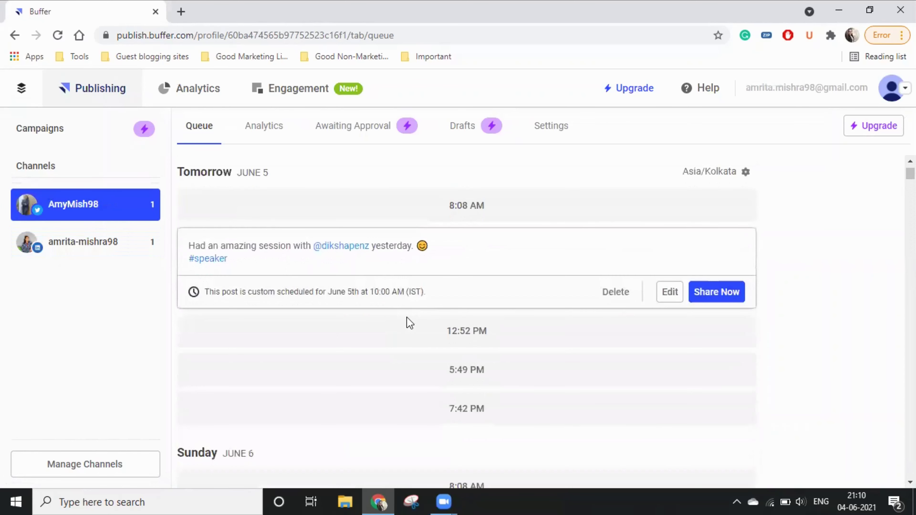
scroll(339, 225, up, 2)
- View the Twitter channel's post analytics and compare them with its queue
click(282, 129)
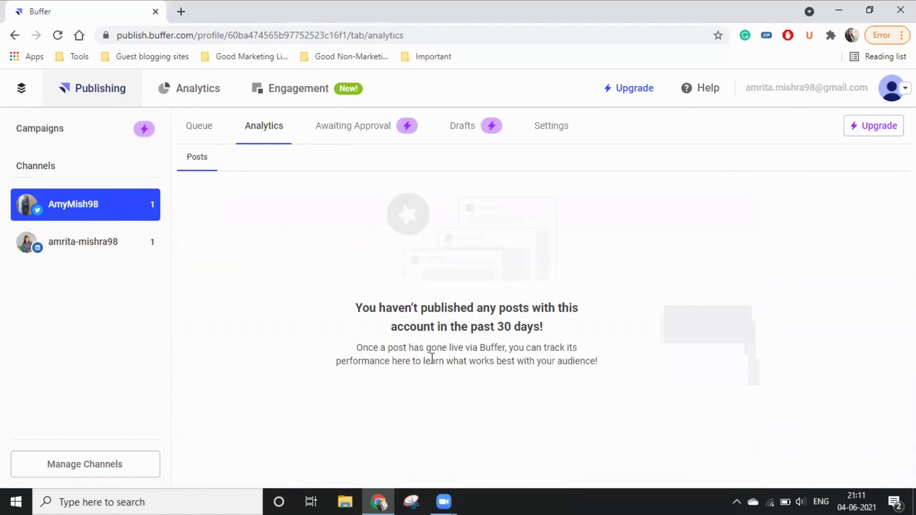
click(201, 126)
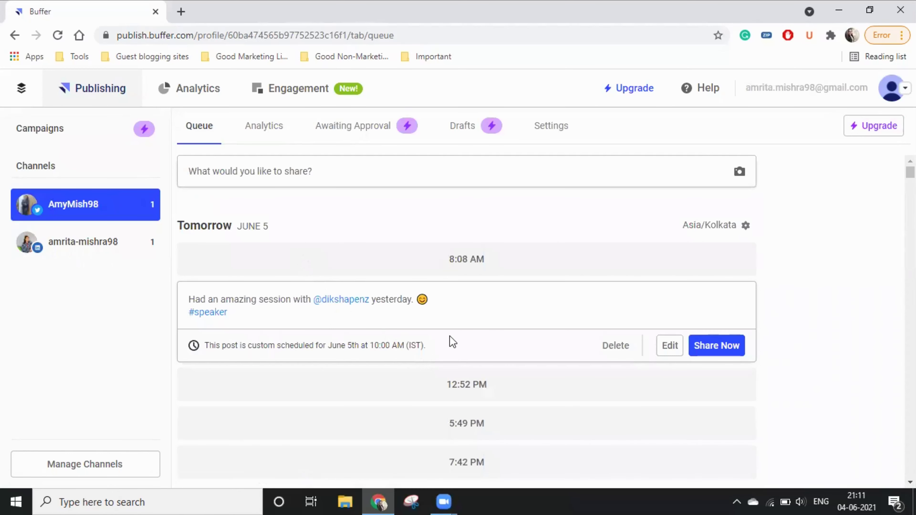
click(462, 126)
click(219, 136)
click(276, 126)
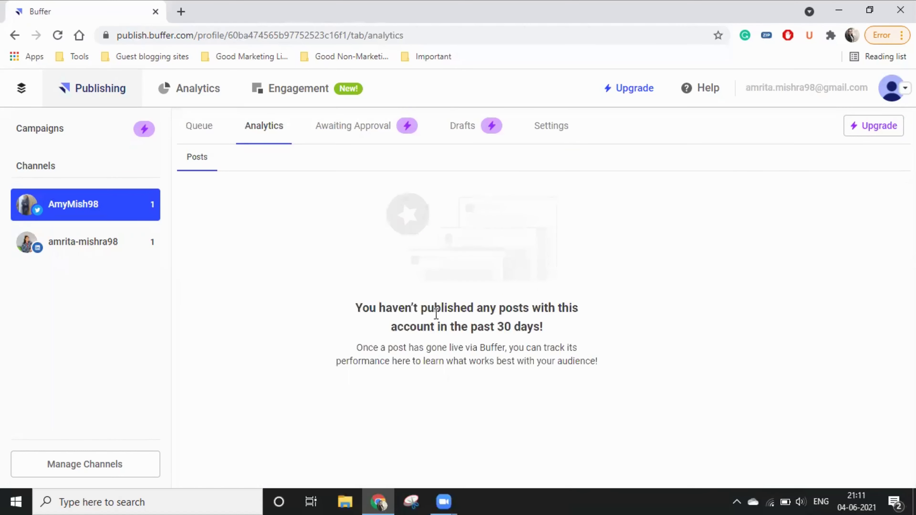
- Look at what the Awaiting Approval, Drafts and Campaigns pages offer
click(369, 141)
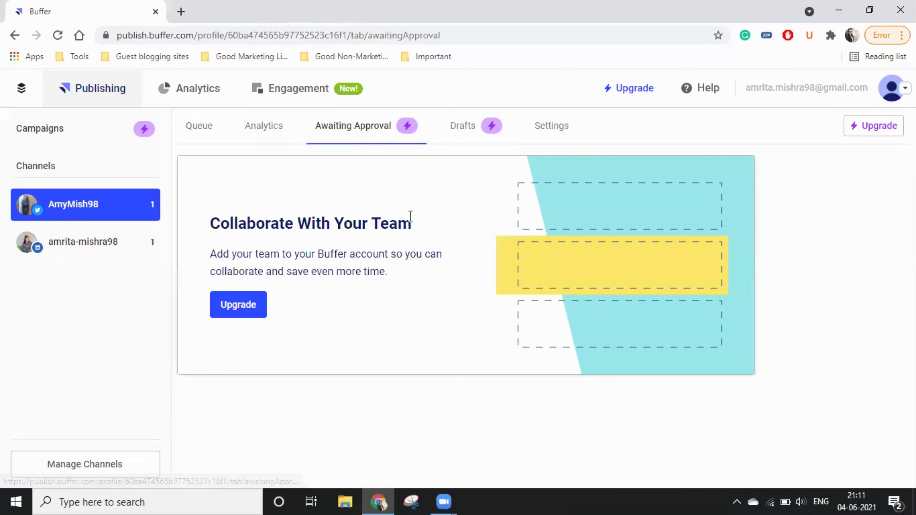
click(459, 142)
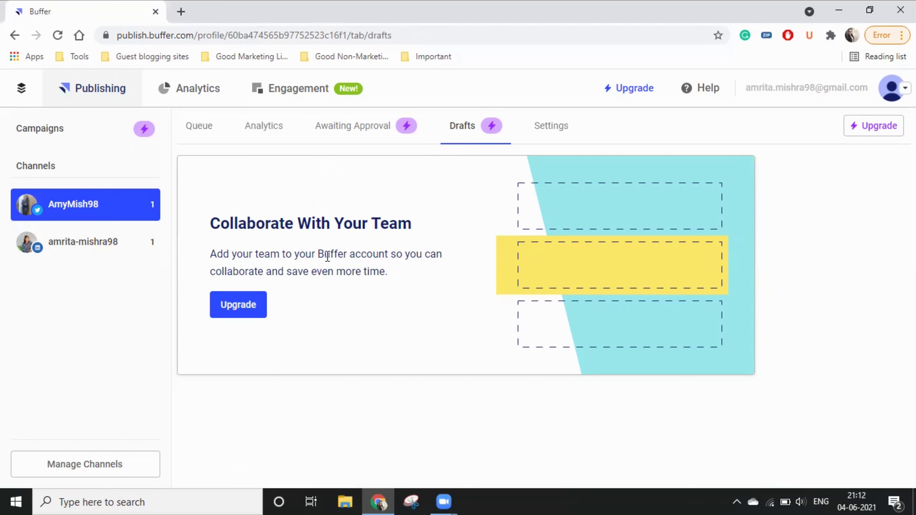
click(112, 135)
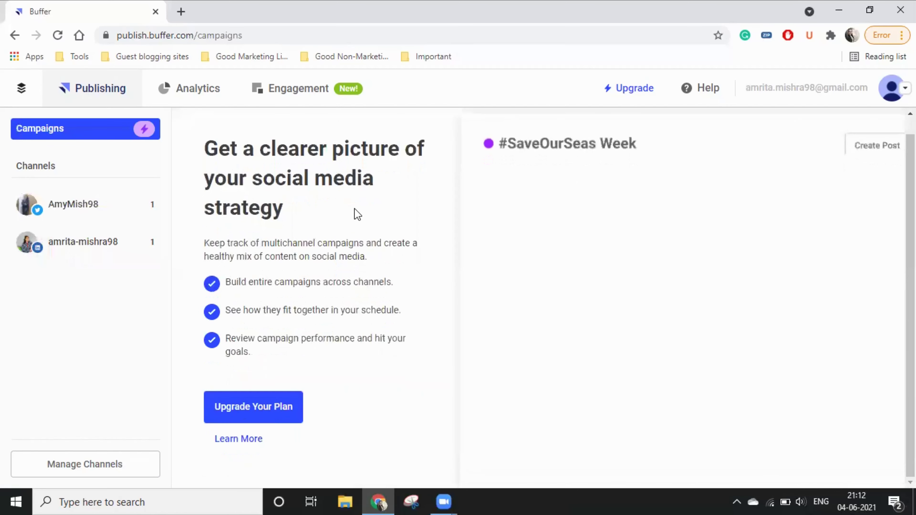
scroll(356, 212, down, 1)
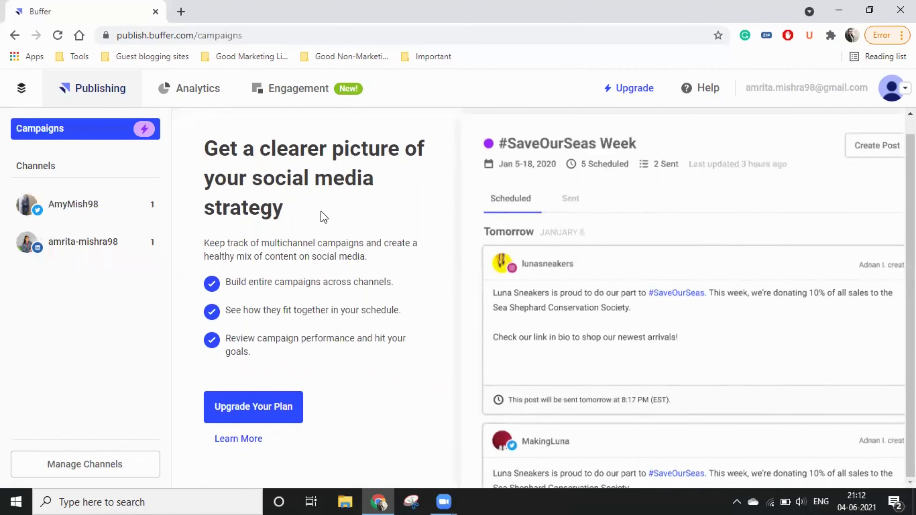
- Open the main Analytics product page and read through its features, trial offer and pricing
click(195, 93)
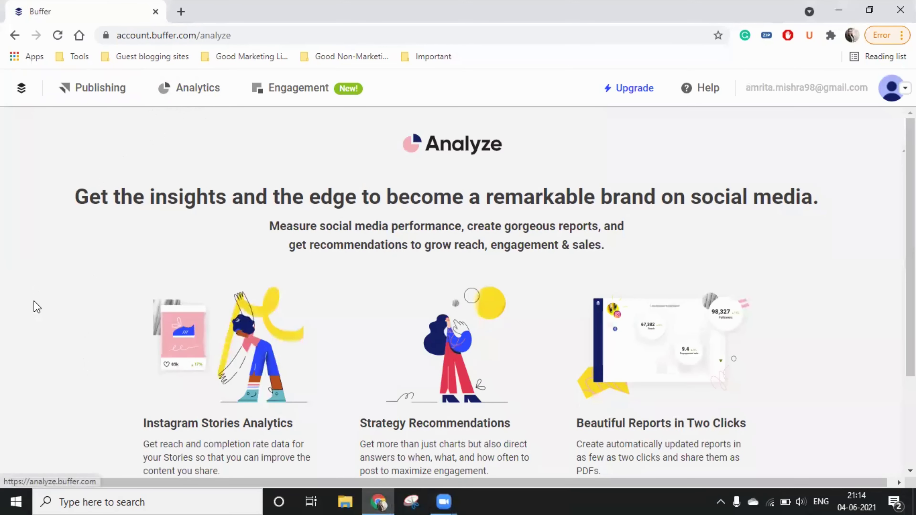
scroll(36, 307, down, 1)
scroll(36, 307, down, 2)
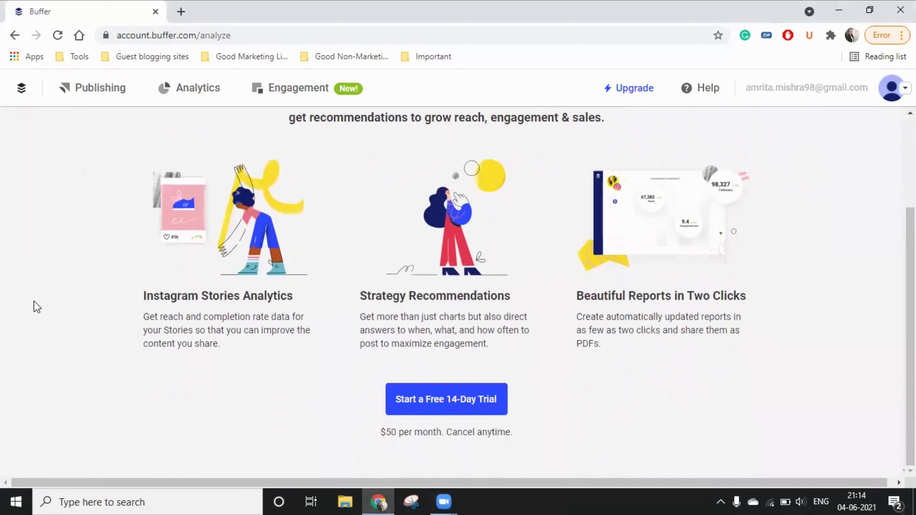
scroll(93, 356, up, 4)
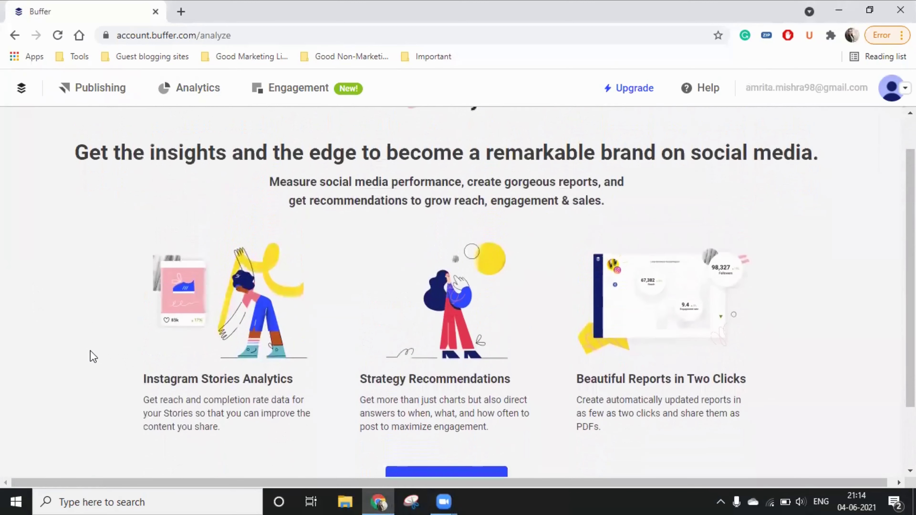
scroll(100, 291, down, 3)
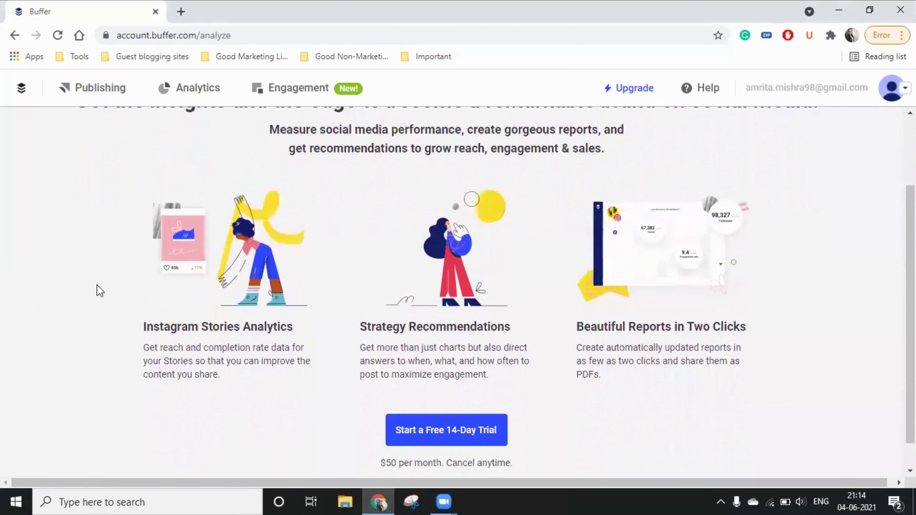
scroll(99, 291, up, 1)
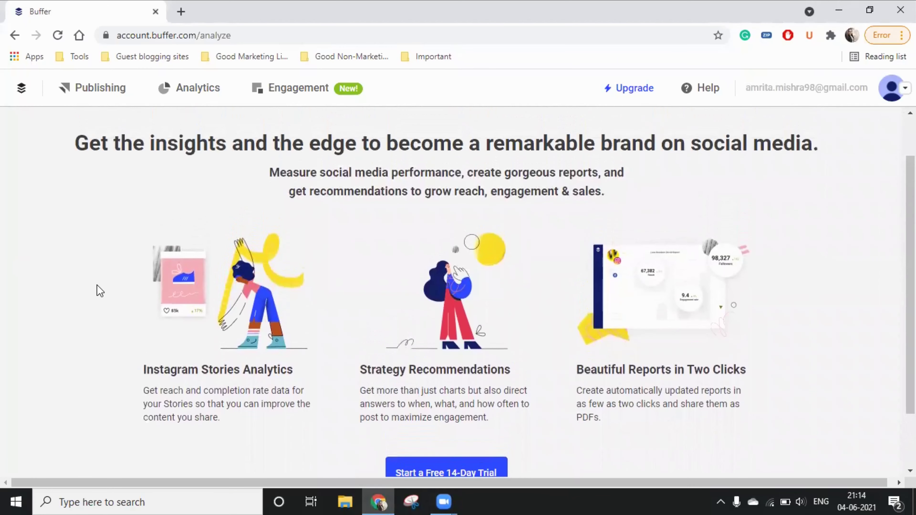
scroll(100, 291, down, 2)
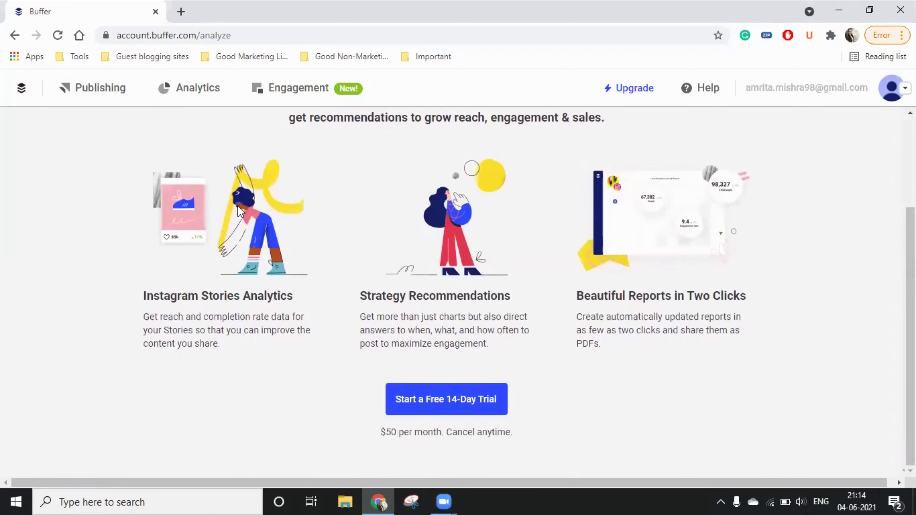
scroll(238, 206, up, 4)
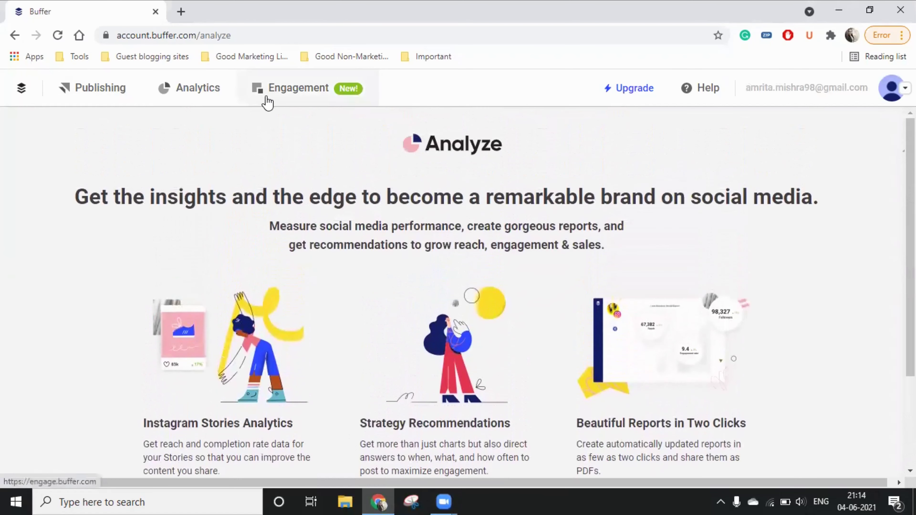
- Open the Engagement product page
click(267, 103)
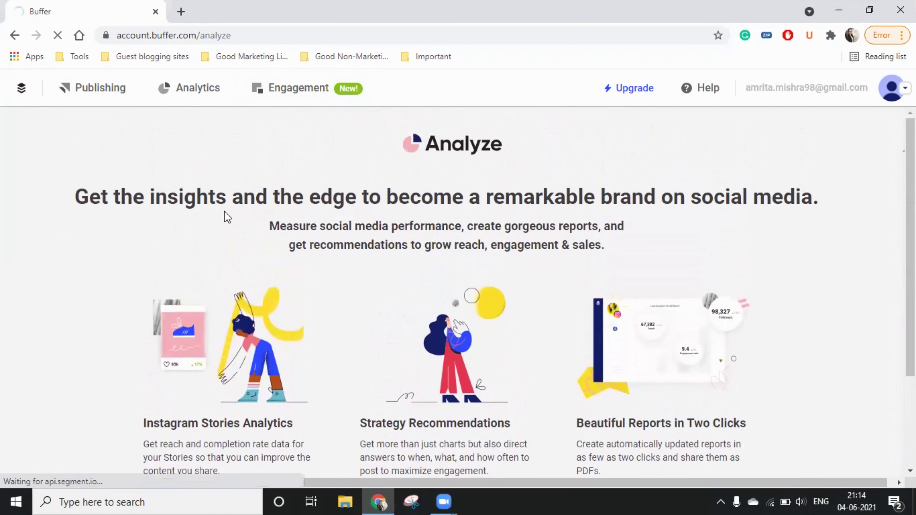